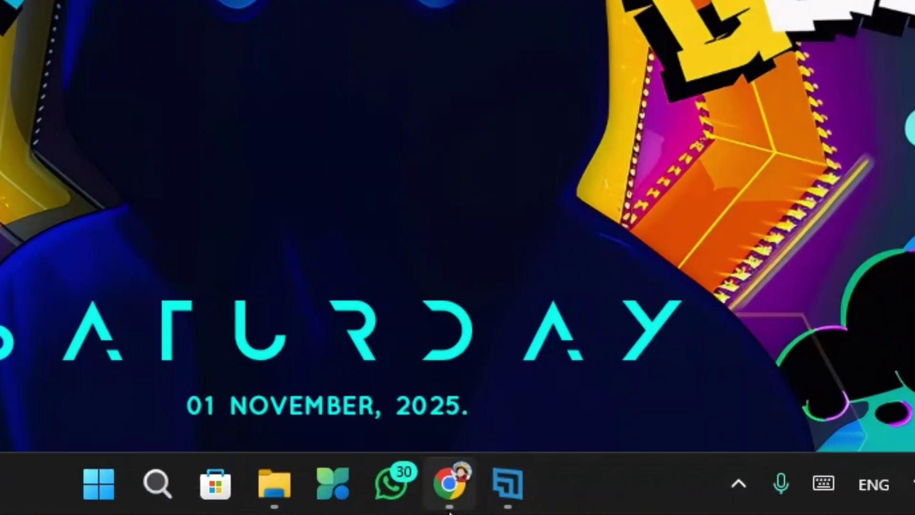
# Step: Switch to Chrome, download the Ryujinx emulator from the ryujinx.app home page, and check the download
pyautogui.moveTo(510, 503)
pyautogui.click(440, 509)
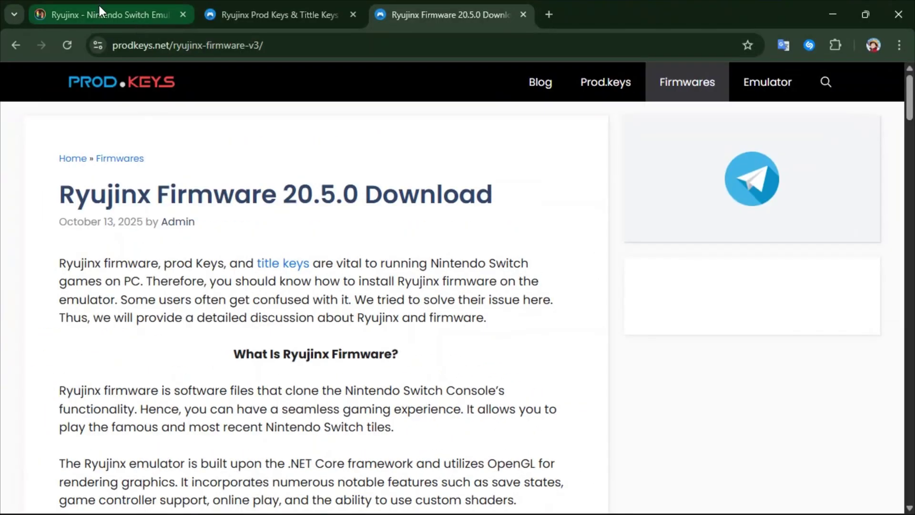
pyautogui.click(99, 6)
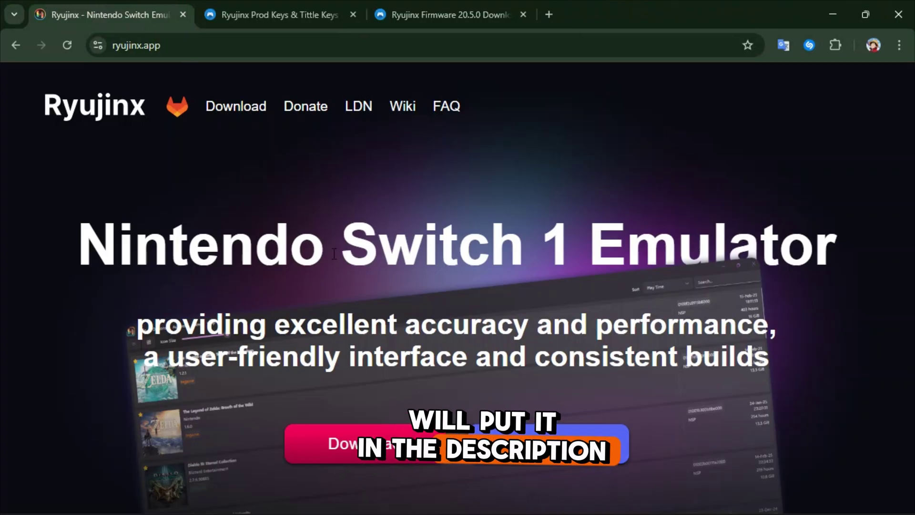
pyautogui.scroll(-3, 455, 353)
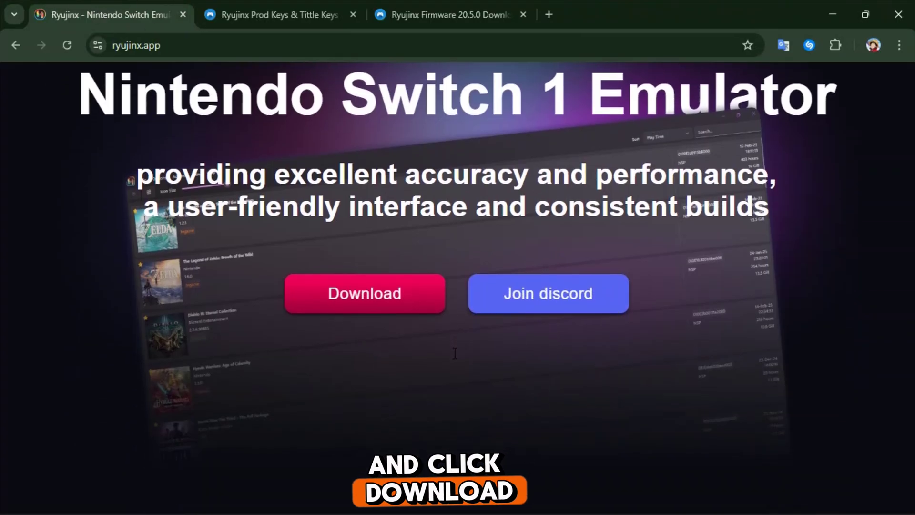
pyautogui.click(343, 305)
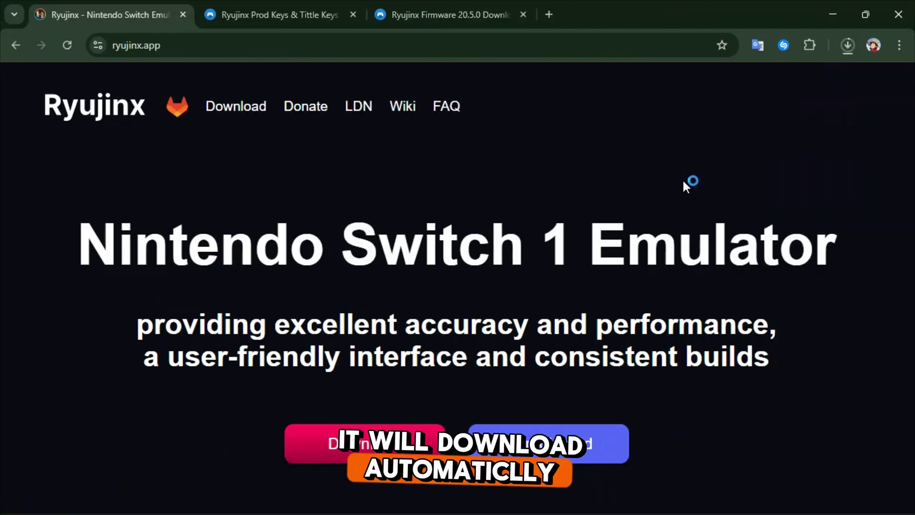
pyautogui.click(848, 45)
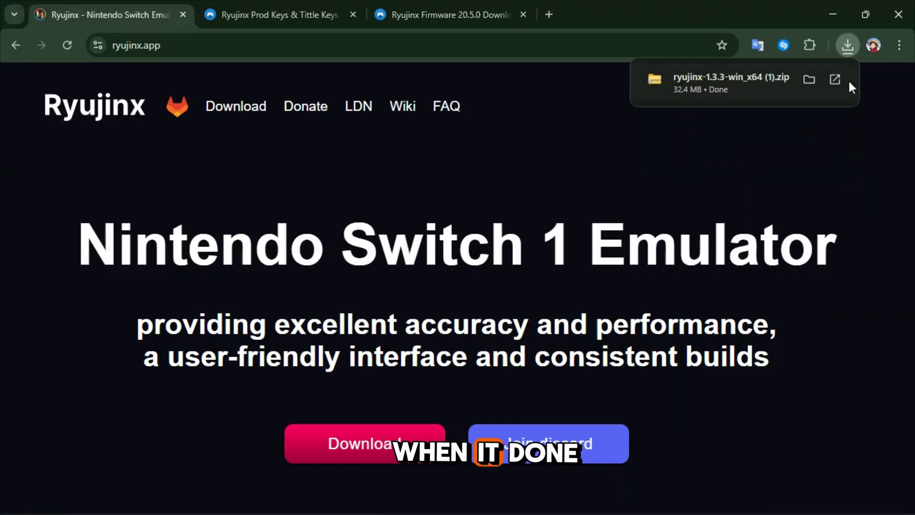
# Step: In File Explorer, extract the ryujinx-1.3.3-win_x64(1) archive with WinRAR into a folder of the same name, keeping the default extraction settings
pyautogui.click(836, 12)
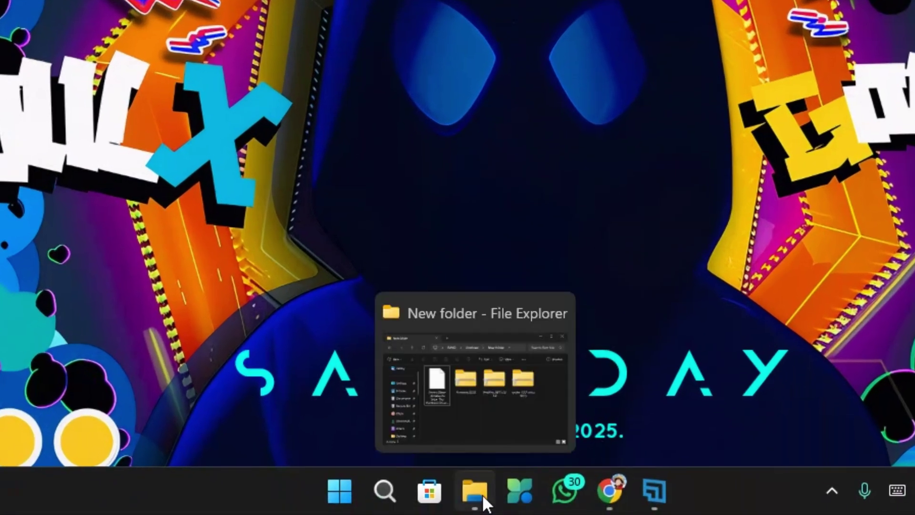
pyautogui.click(449, 504)
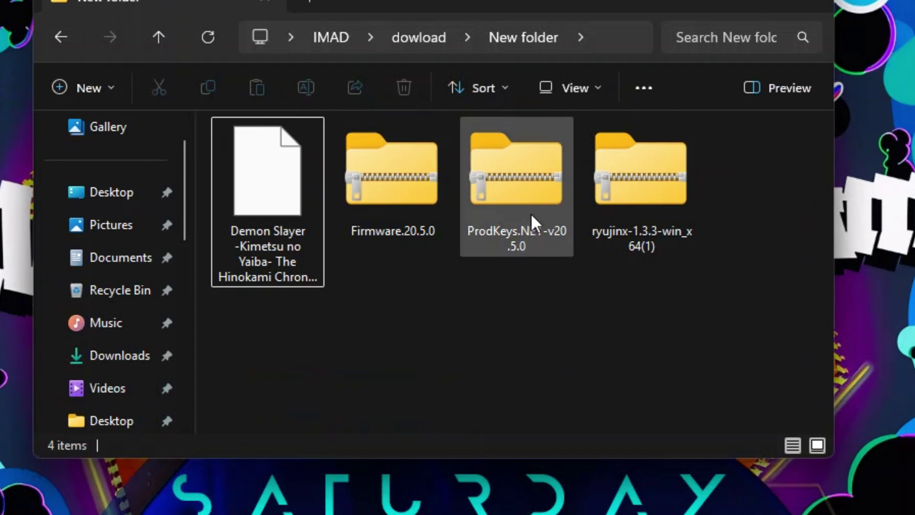
pyautogui.click(690, 211)
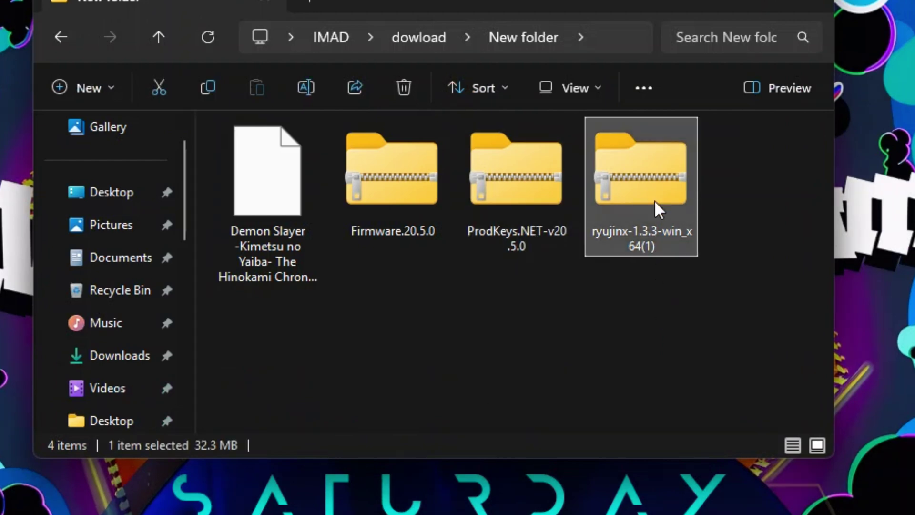
pyautogui.rightClick(655, 185)
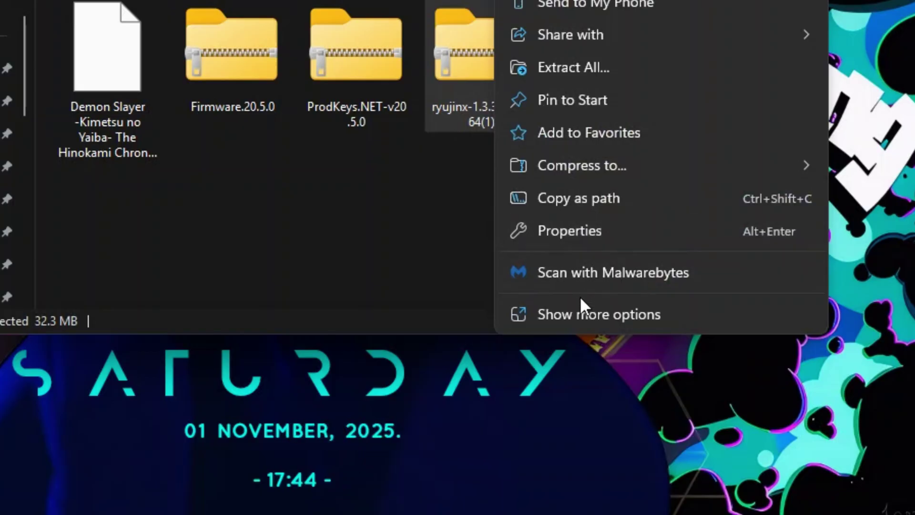
pyautogui.click(581, 308)
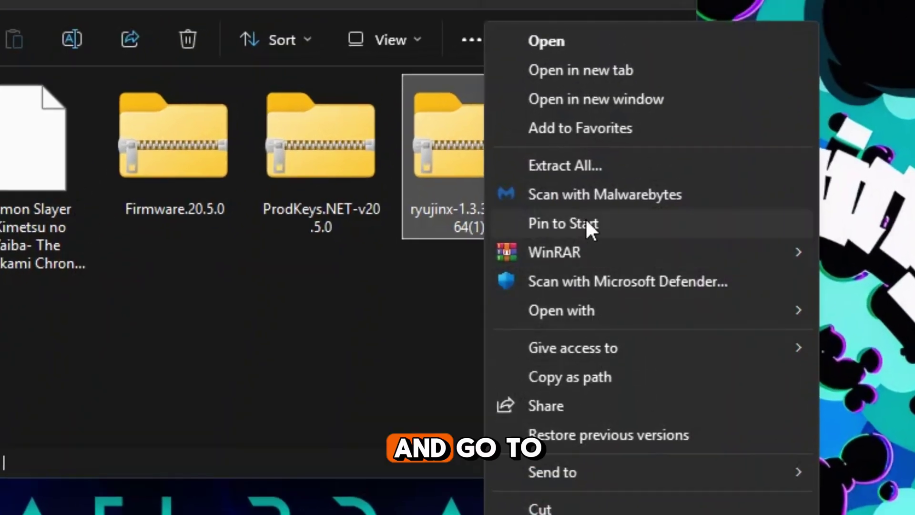
pyautogui.moveTo(669, 247)
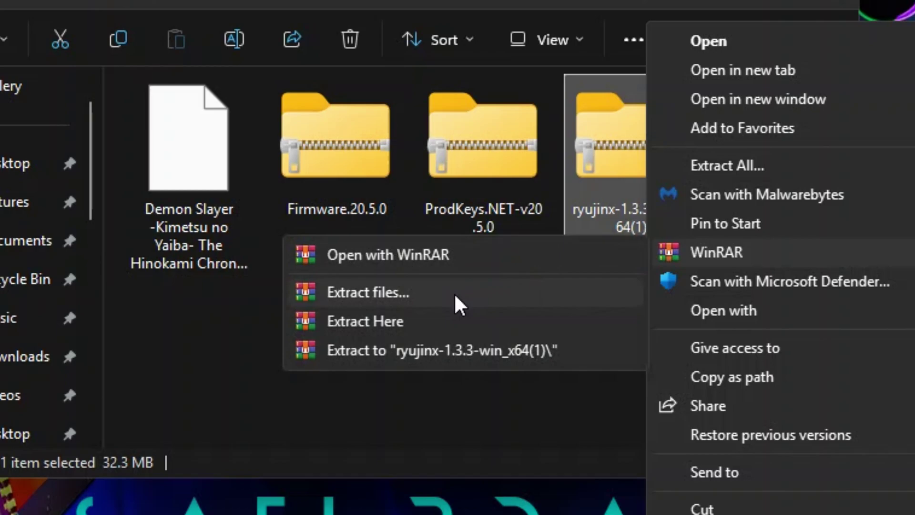
pyautogui.click(442, 294)
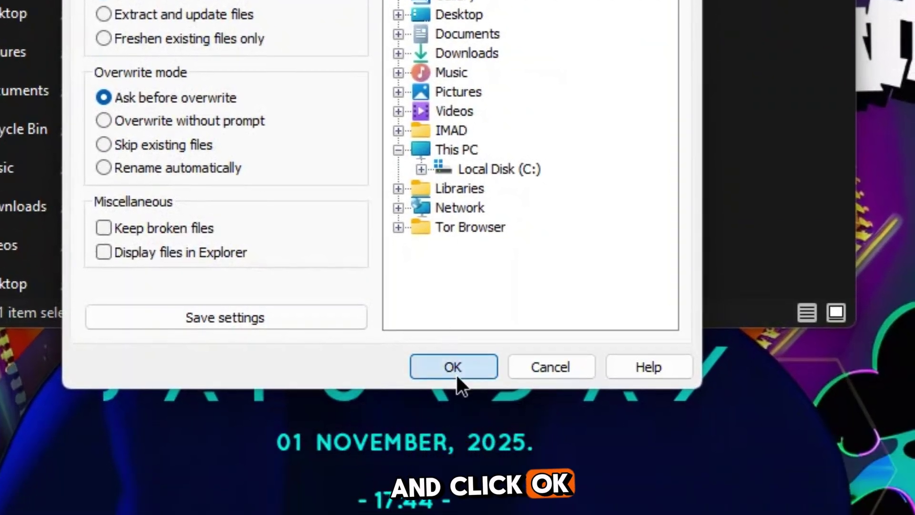
pyautogui.click(456, 501)
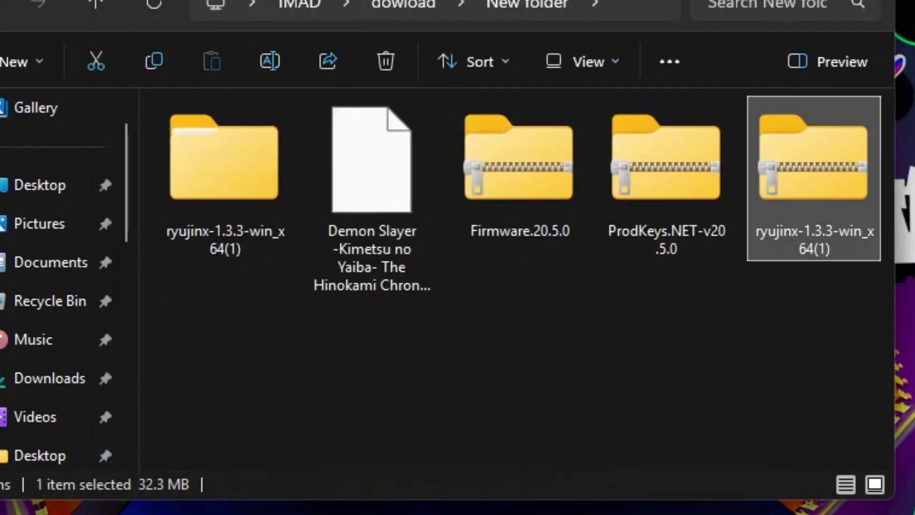
# Step: Open the publish folder inside the extracted ryujinx-1.3.3-win_x64(1) folder and launch the Ryujinx application
pyautogui.doubleClick(199, 226)
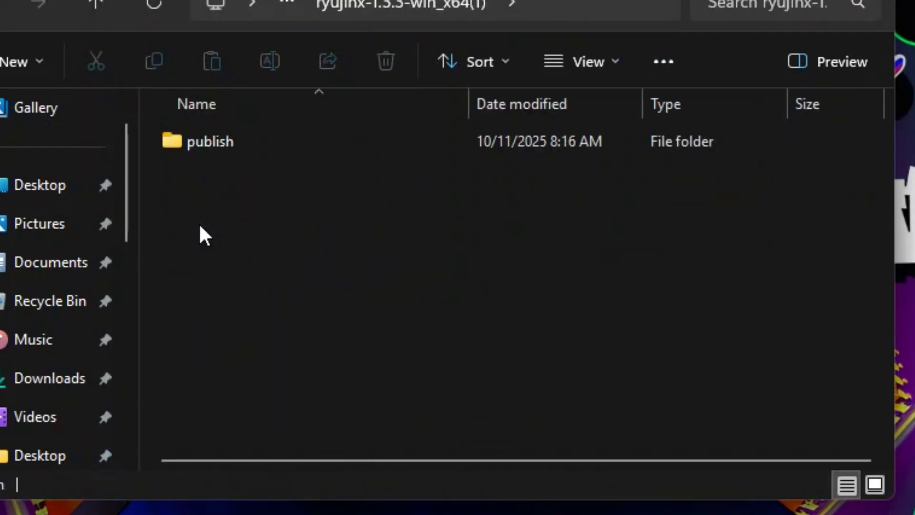
pyautogui.doubleClick(275, 141)
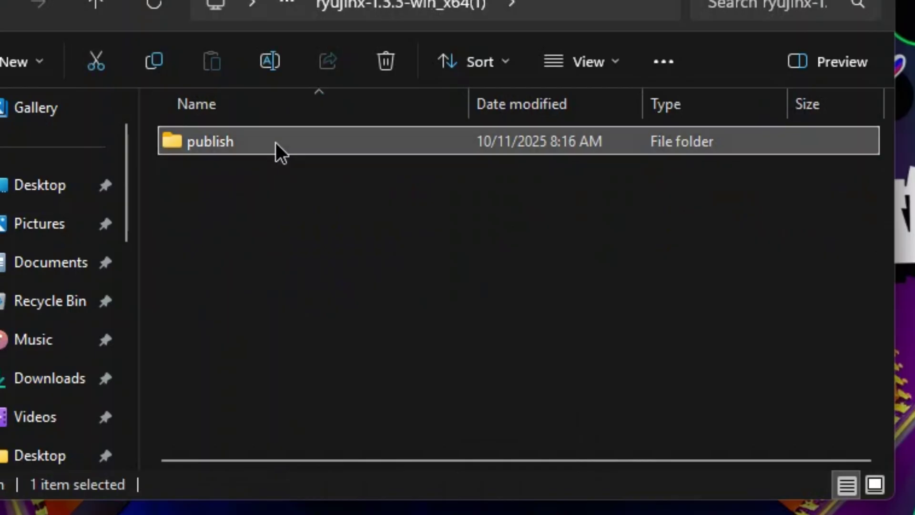
pyautogui.scroll(-2, 320, 278)
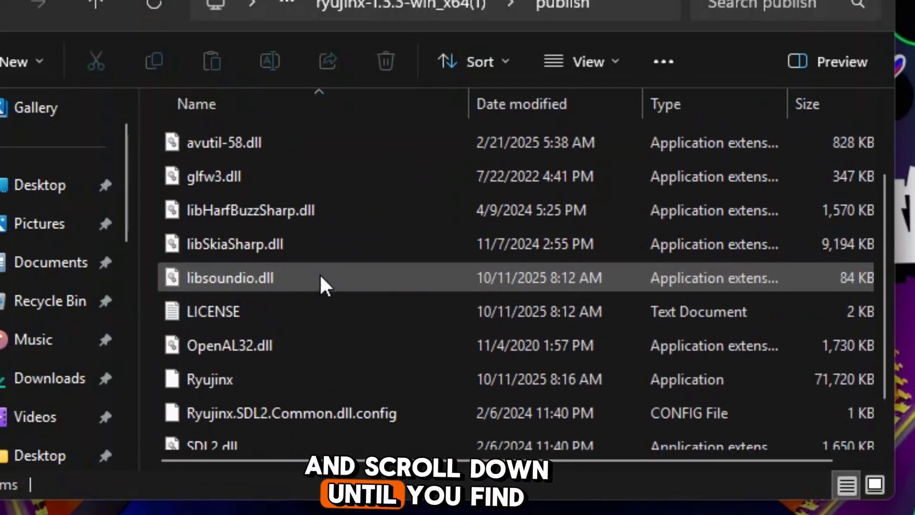
pyautogui.scroll(2, 321, 277)
pyautogui.scroll(-2, 407, 369)
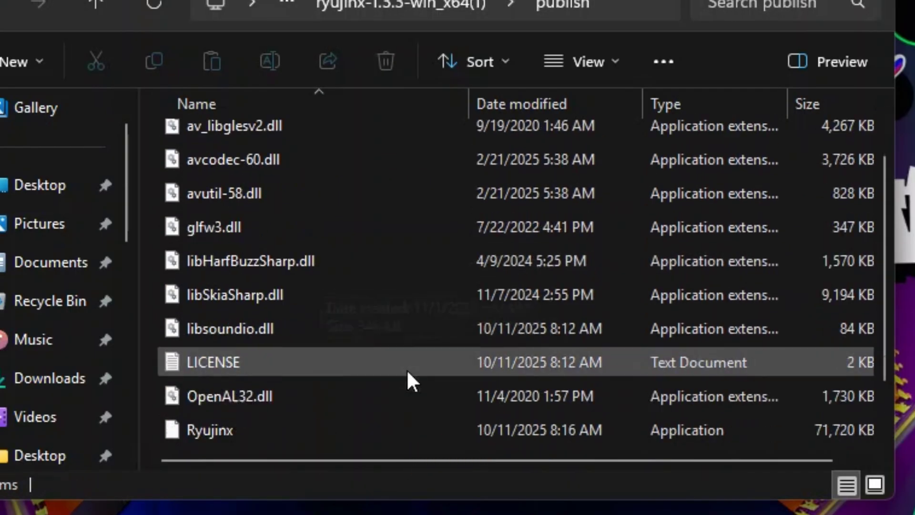
pyautogui.scroll(1, 407, 369)
pyautogui.scroll(-1, 407, 369)
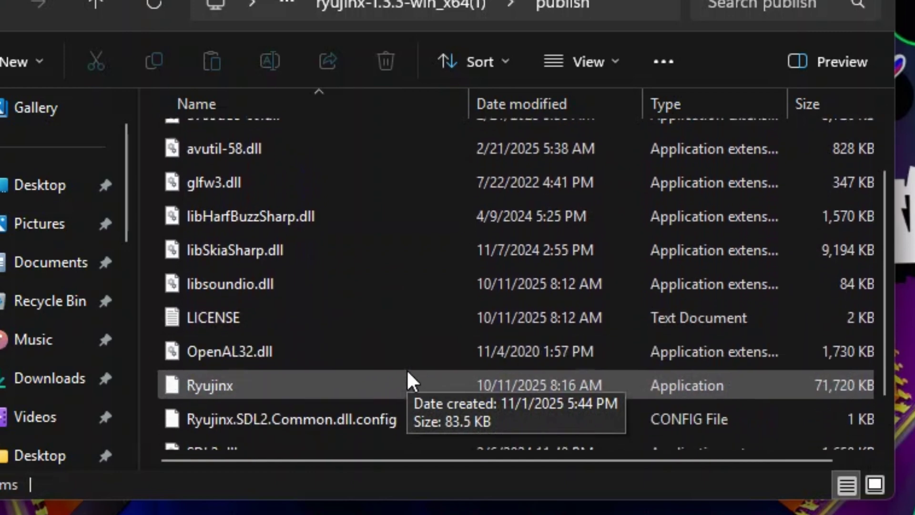
pyautogui.scroll(-1, 525, 343)
pyautogui.doubleClick(438, 328)
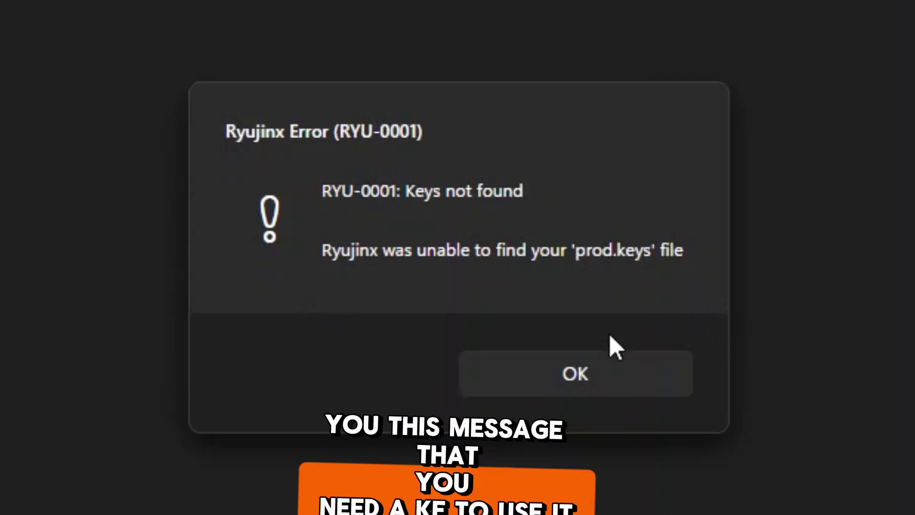
# Step: Dismiss the Ryujinx error dialog and minimize both the emulator and its console window
pyautogui.click(613, 384)
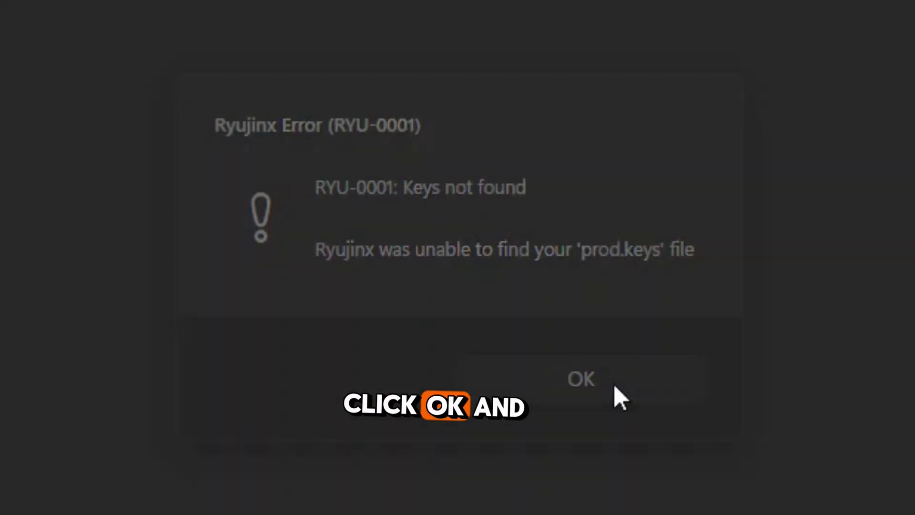
pyautogui.click(842, 10)
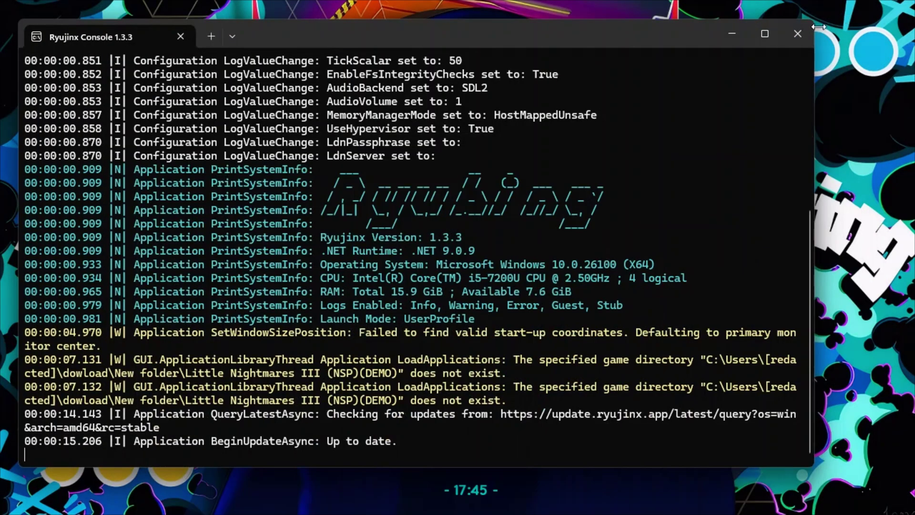
pyautogui.click(734, 35)
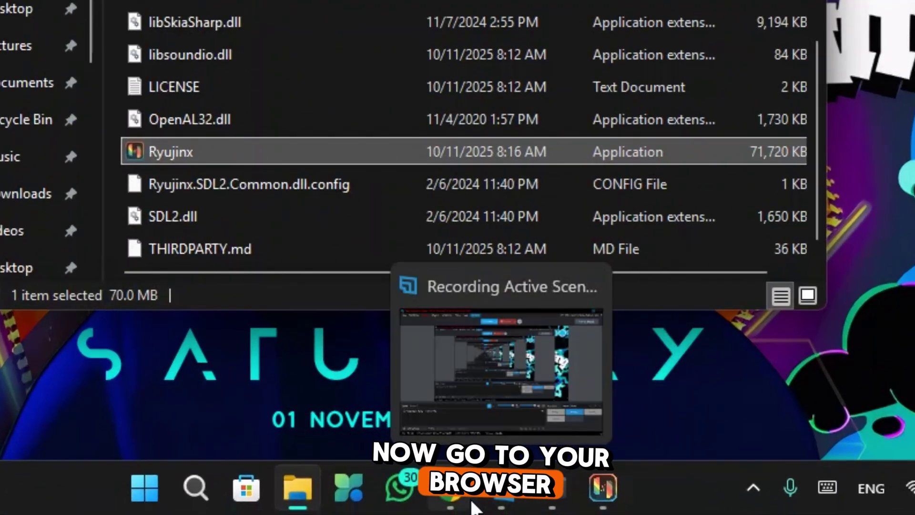
# Step: In Chrome, download the first listed version from the Ryujinx Prod Keys & Tittle Keys v20.5.0 page on prodkeys.net
pyautogui.click(452, 491)
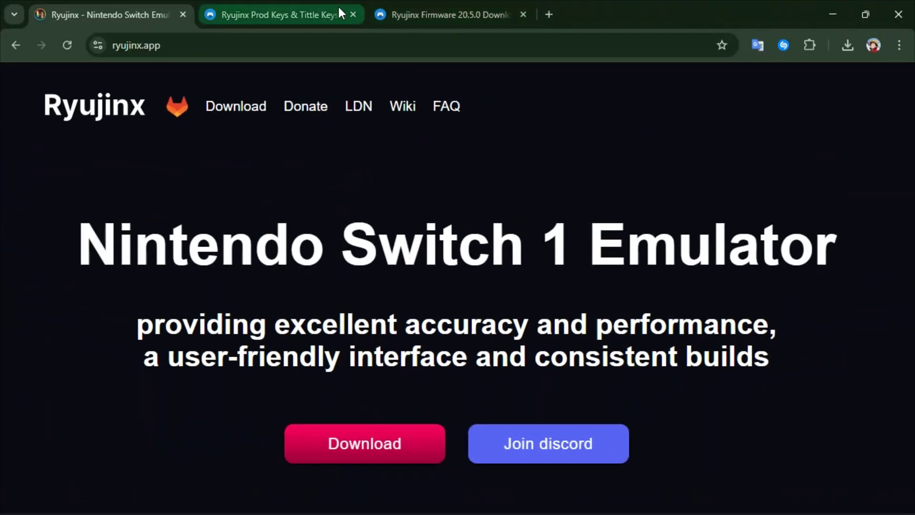
pyautogui.click(339, 11)
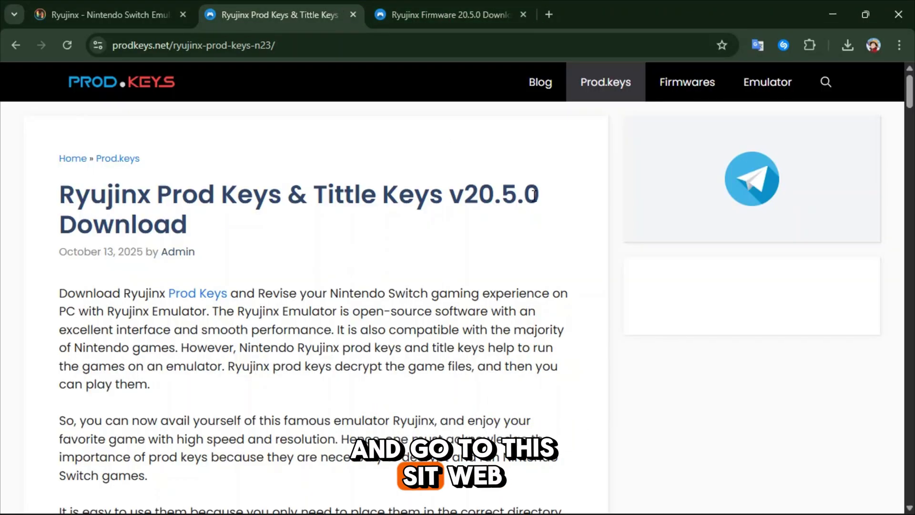
pyautogui.moveTo(536, 206); pyautogui.dragTo(411, 265)
pyautogui.click(536, 179)
pyautogui.scroll(-12, 566, 147)
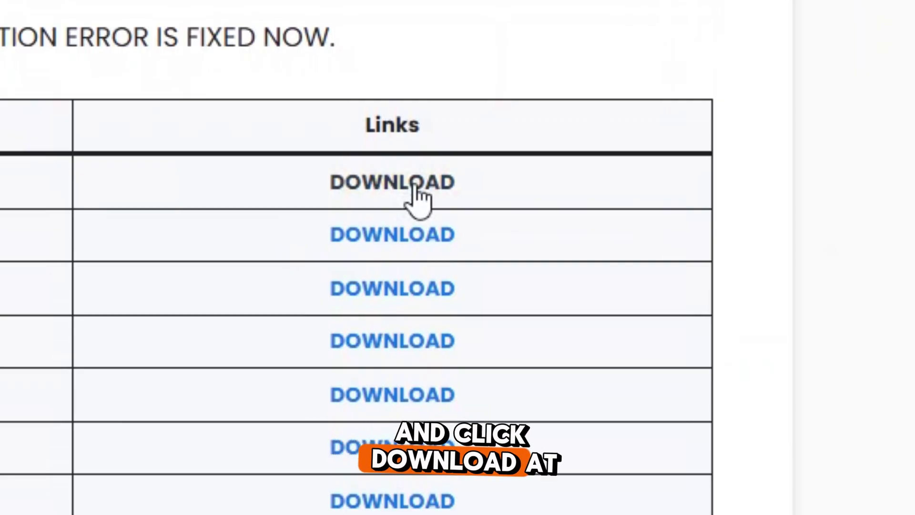
pyautogui.click(416, 197)
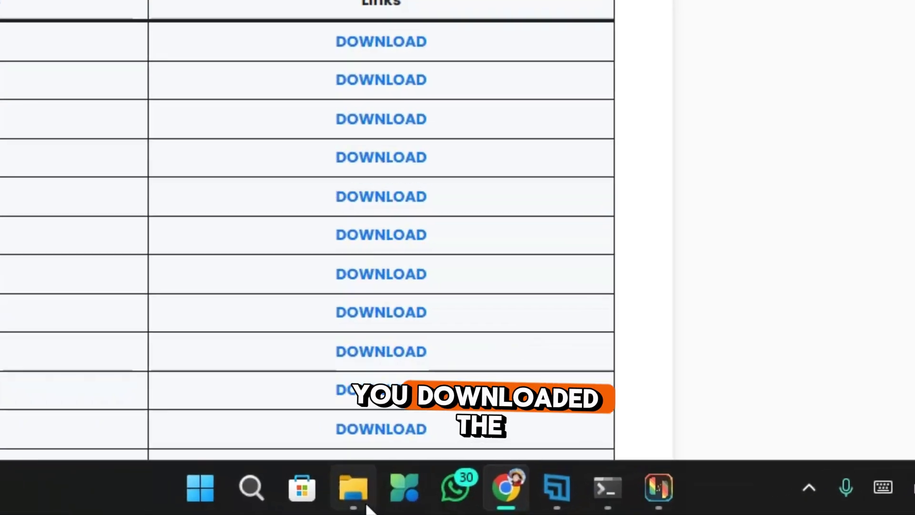
# Step: In File Explorer, extract the ProdKeys.NET-v20.5.0 archive with WinRAR directly into the current New folder
pyautogui.click(354, 489)
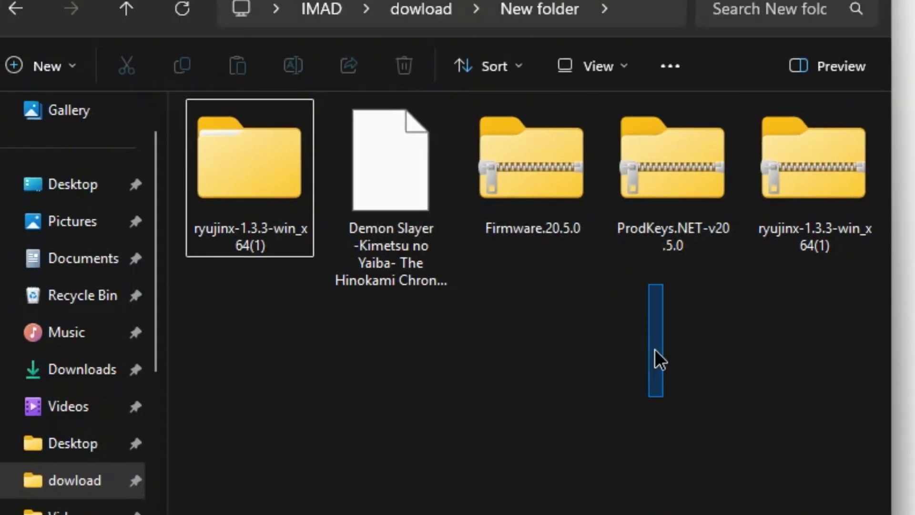
pyautogui.moveTo(655, 350); pyautogui.dragTo(667, 253)
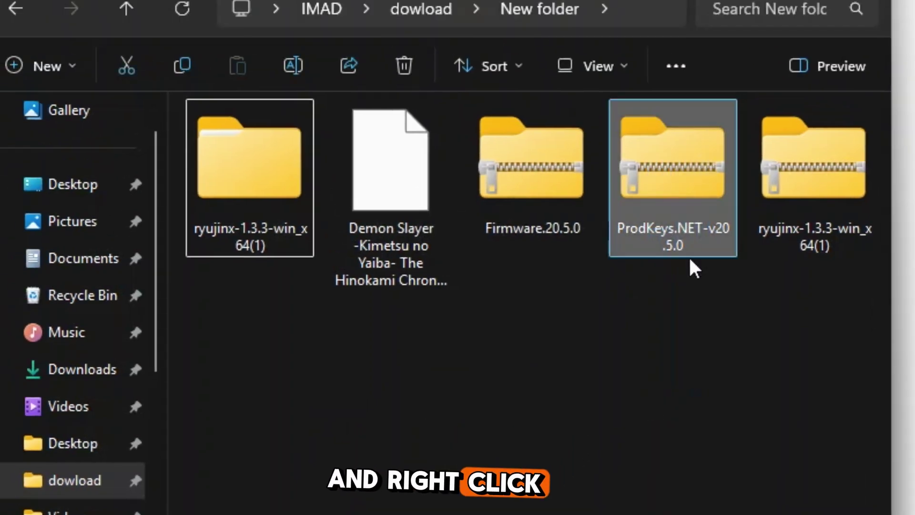
pyautogui.rightClick(697, 214)
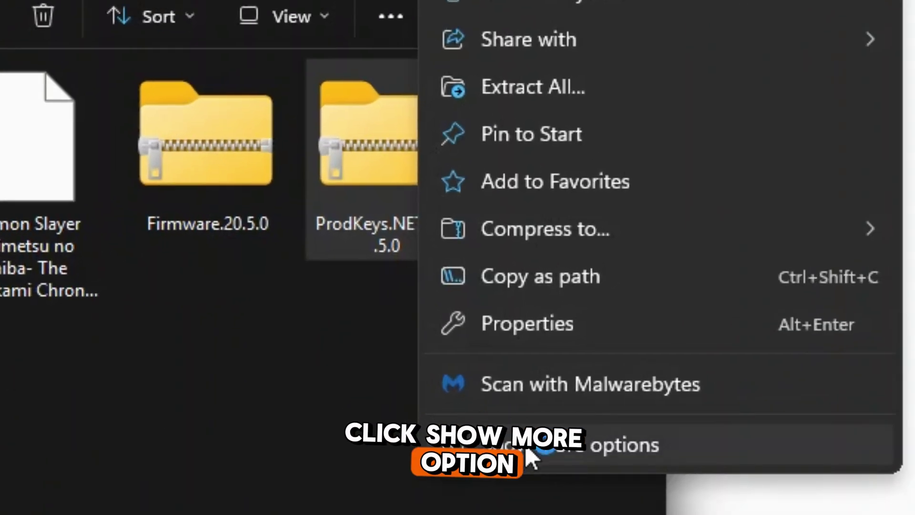
pyautogui.click(525, 444)
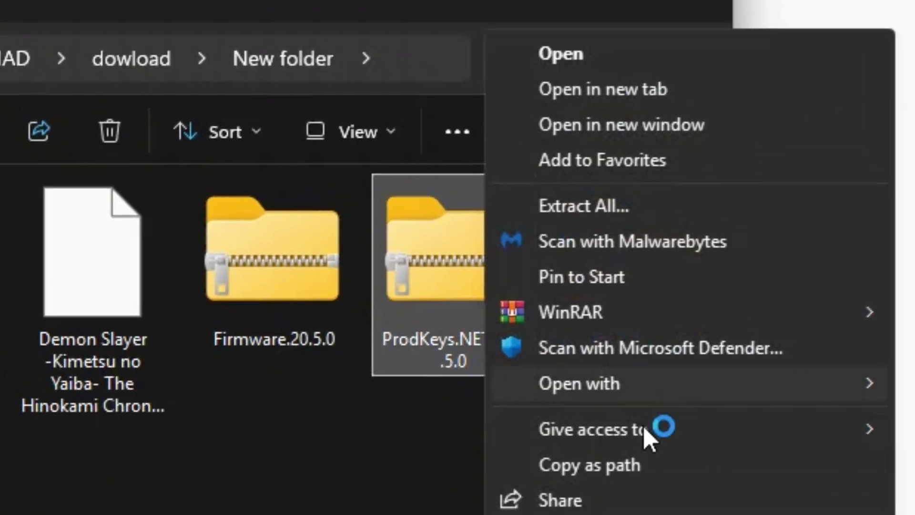
pyautogui.moveTo(722, 317)
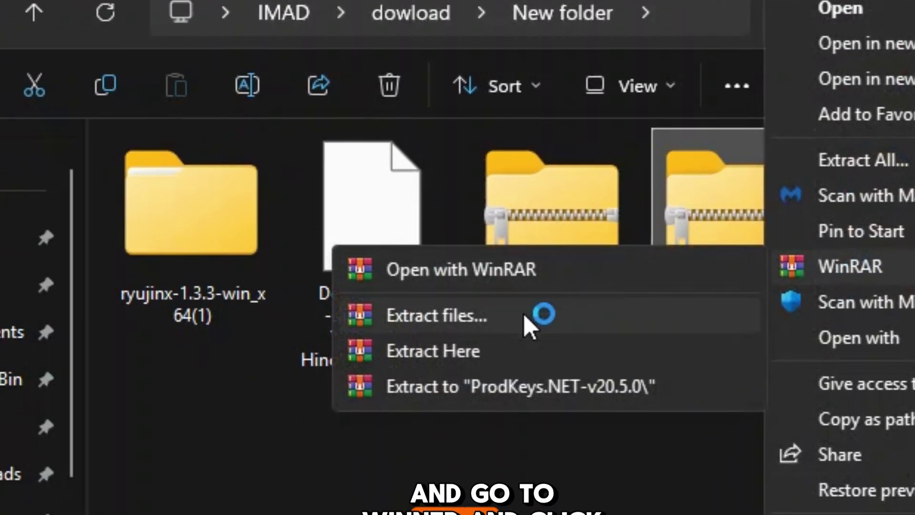
pyautogui.click(444, 348)
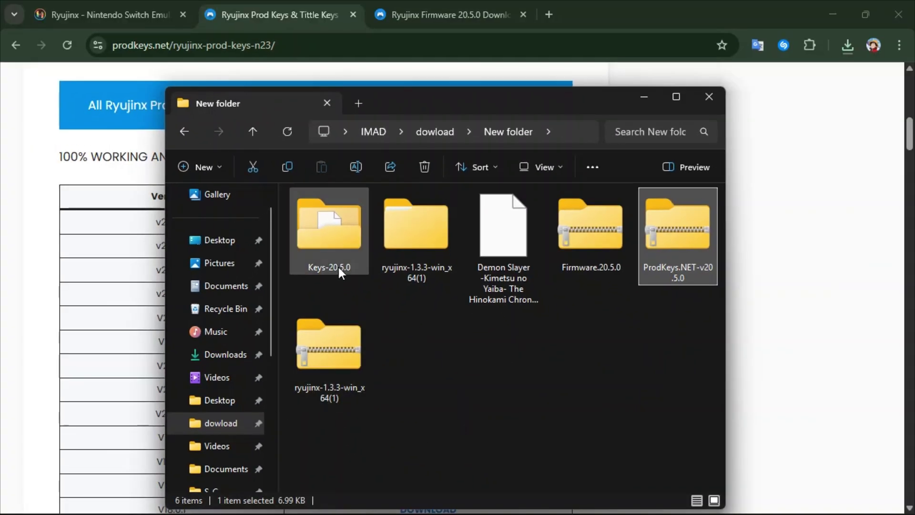
# Step: Open the extracted Keys-20.5.0 folder and copy the prod.keys and title.keys files
pyautogui.doubleClick(340, 263)
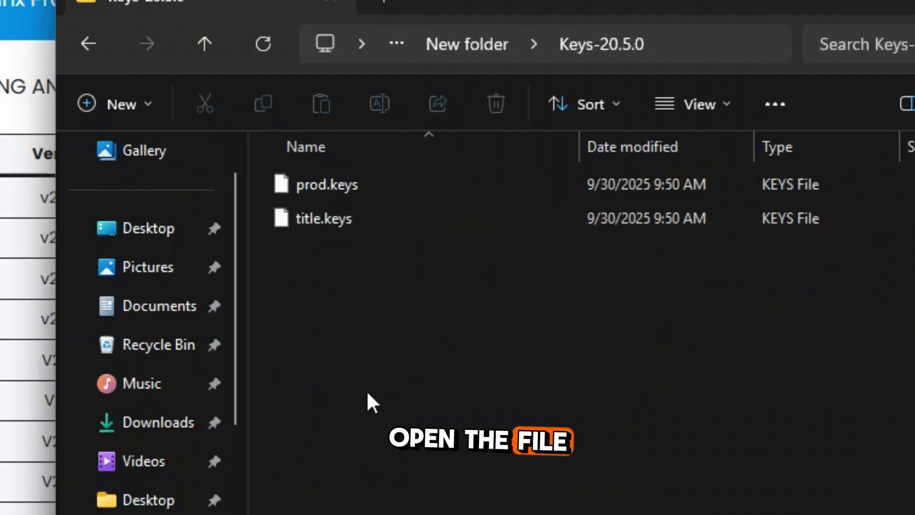
pyautogui.moveTo(375, 367); pyautogui.dragTo(363, 174)
pyautogui.rightClick(363, 176)
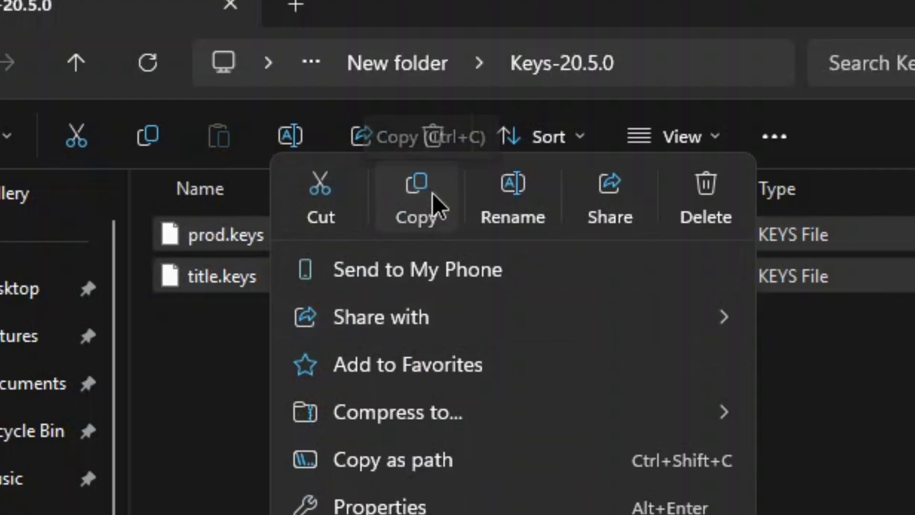
pyautogui.click(433, 193)
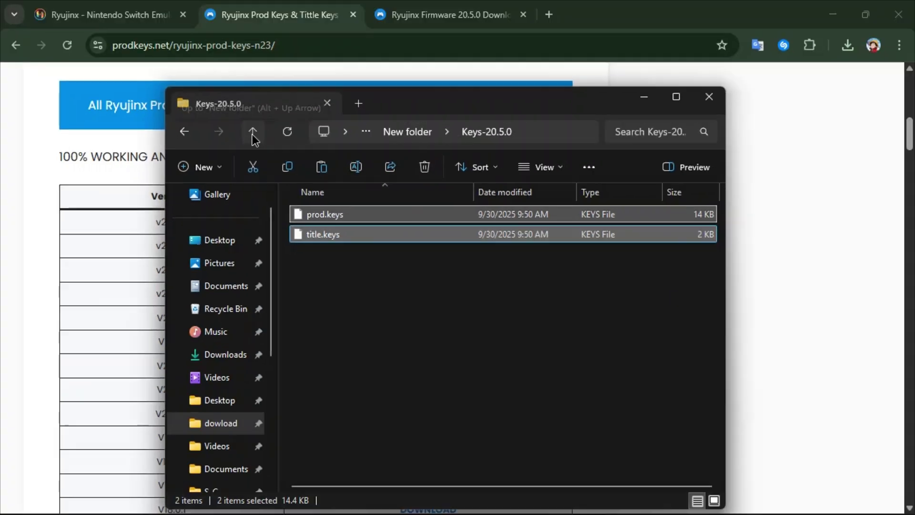
# Step: Return File Explorer to the parent New folder, switch to Ryujinx, and open the emulator's Ryujinx data folder
pyautogui.click(75, 63)
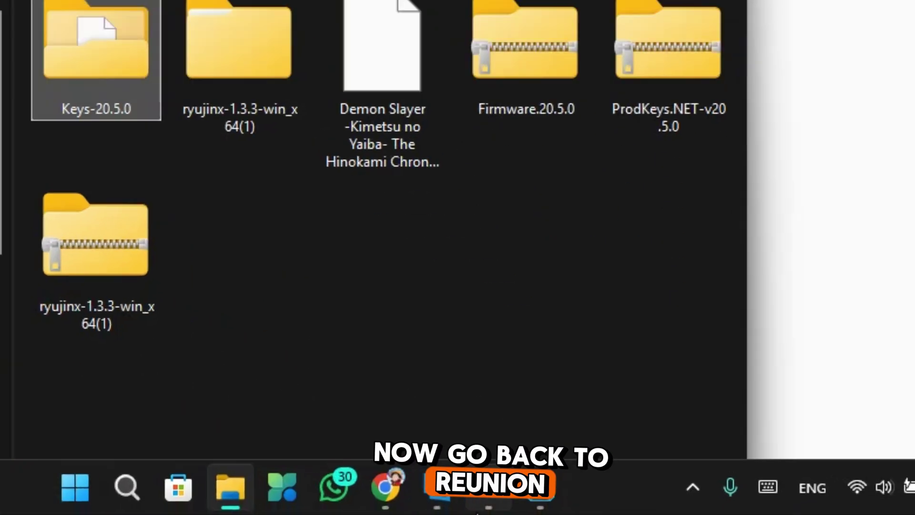
pyautogui.moveTo(604, 508)
pyautogui.click(528, 497)
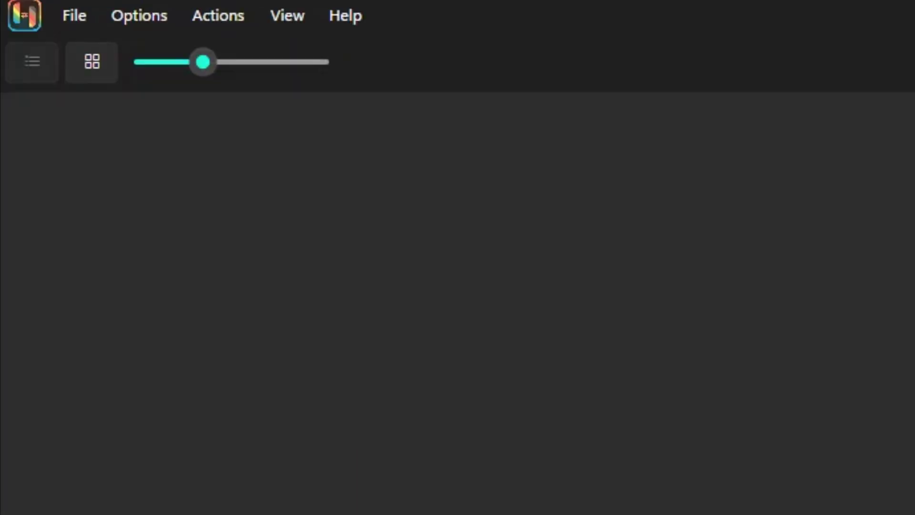
pyautogui.click(73, 16)
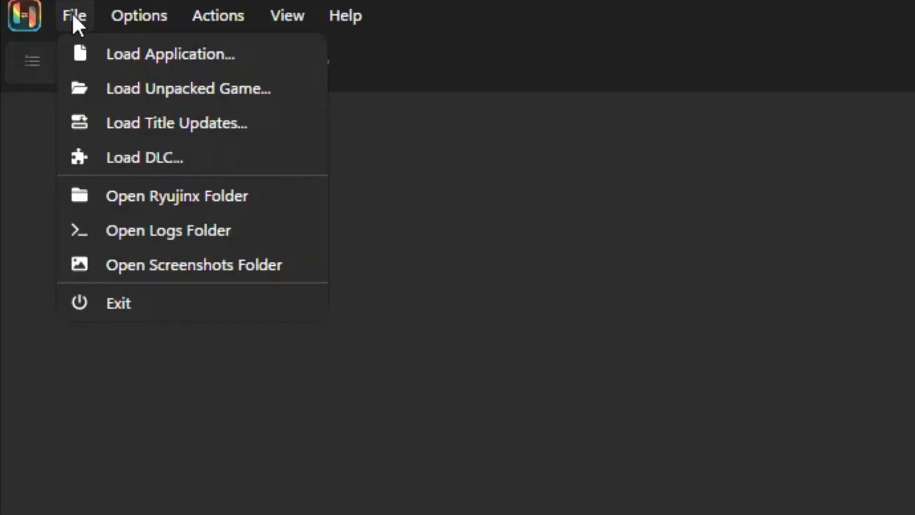
pyautogui.click(175, 200)
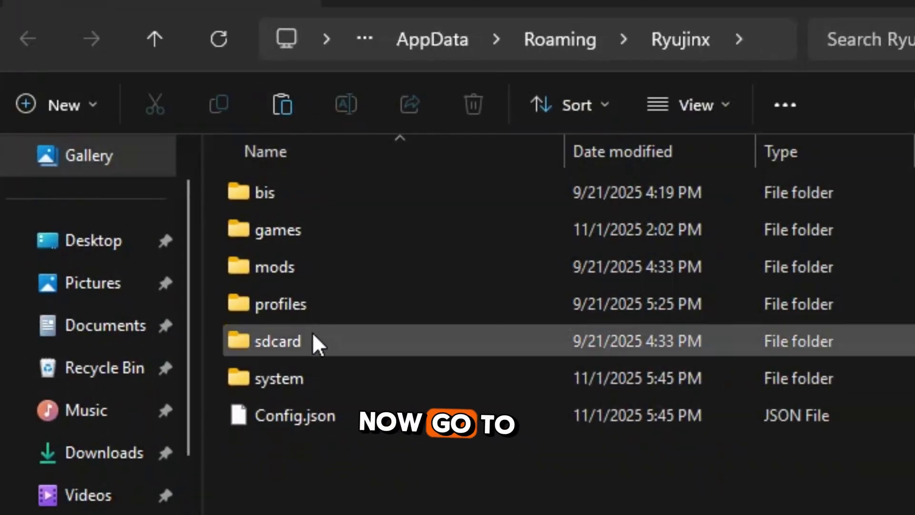
# Step: Paste the copied prod.keys and title.keys files into the system folder inside the Ryujinx data folder
pyautogui.doubleClick(364, 379)
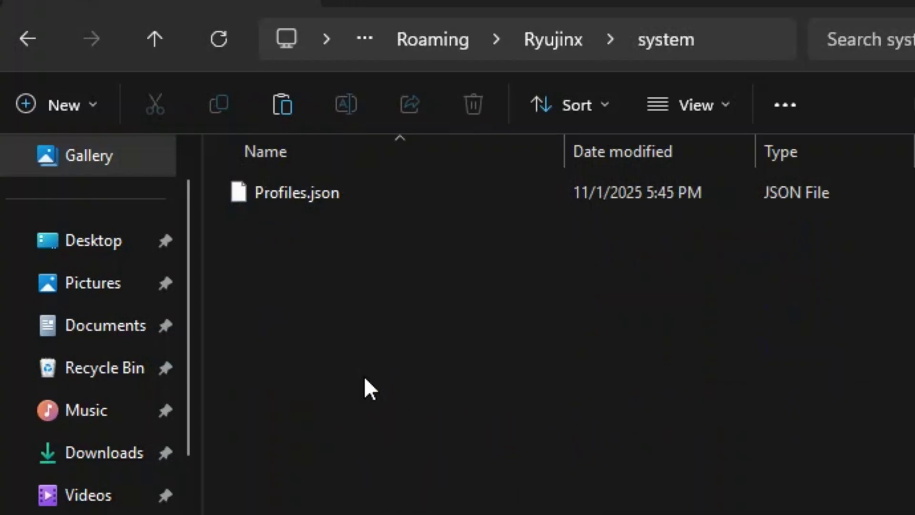
pyautogui.rightClick(365, 387)
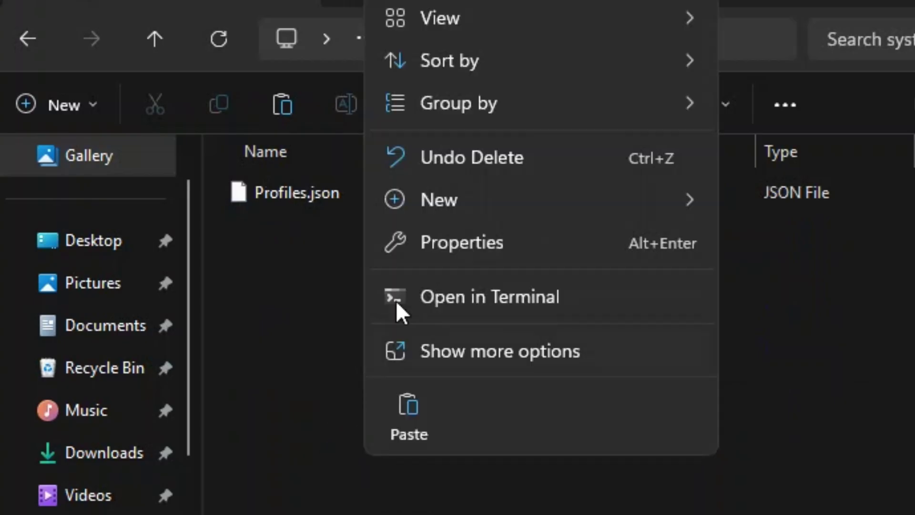
pyautogui.click(404, 422)
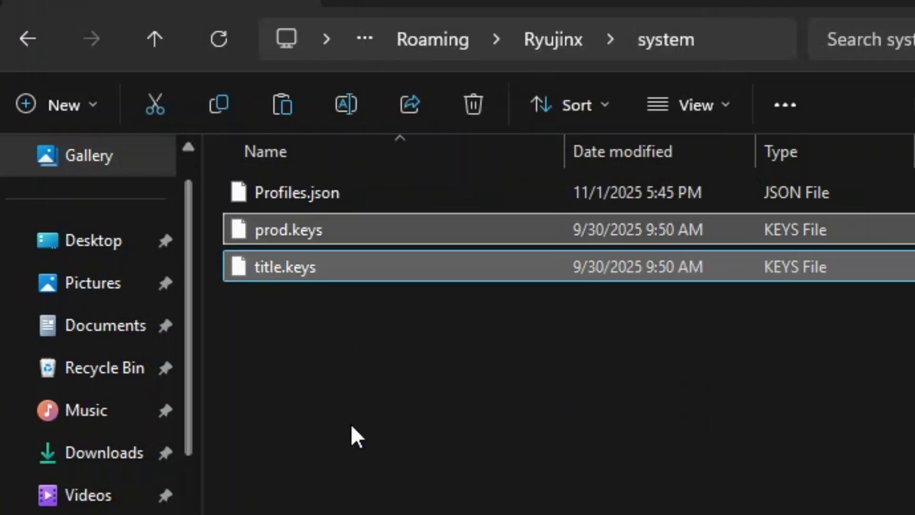
pyautogui.click(367, 447)
# Step: Close the Ryujinx data folder window and minimize the emulator
pyautogui.click(149, 33)
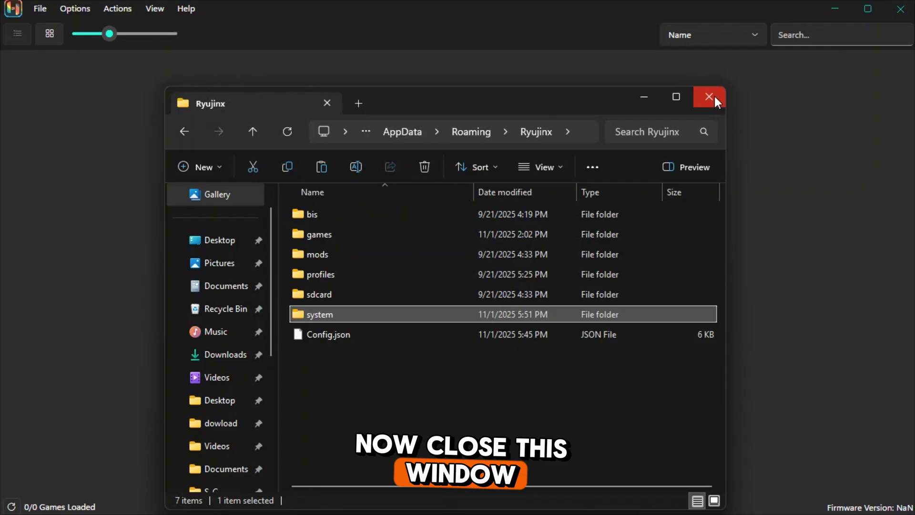
pyautogui.click(711, 96)
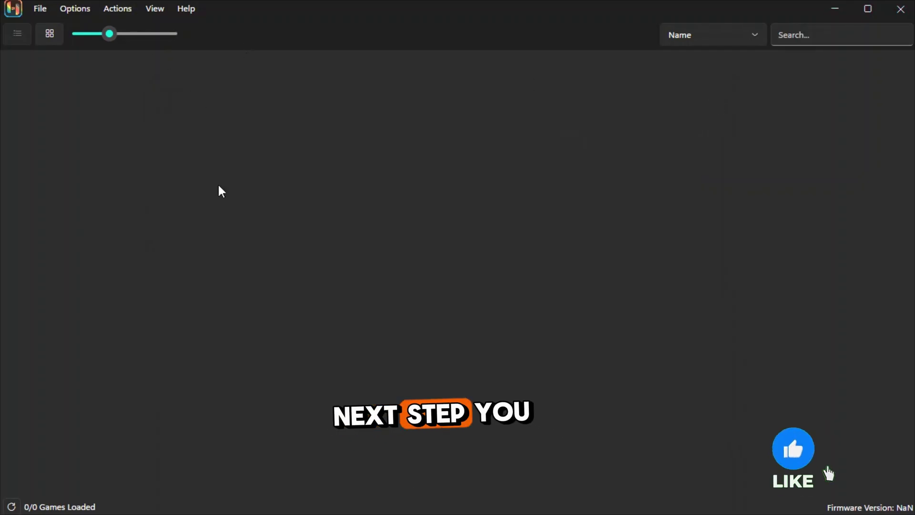
pyautogui.click(833, 6)
# Step: In Chrome, start the first global firmware download on the Ryujinx Firmware 20.5.0 Download page and cancel it
pyautogui.click(800, 130)
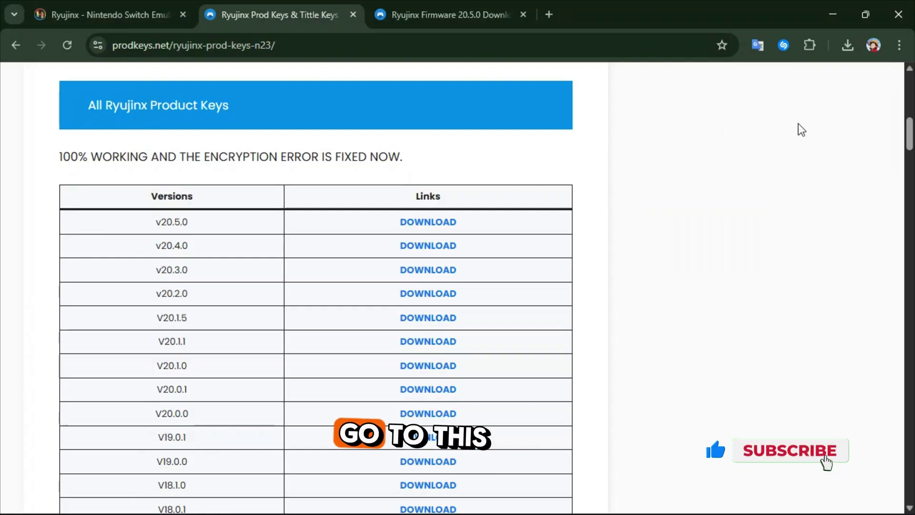
pyautogui.click(447, 22)
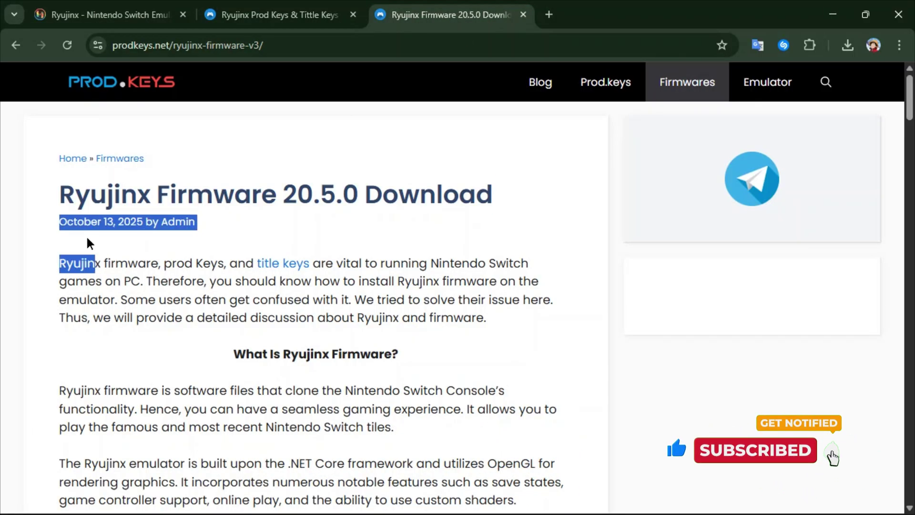
pyautogui.moveTo(87, 243); pyautogui.dragTo(76, 194)
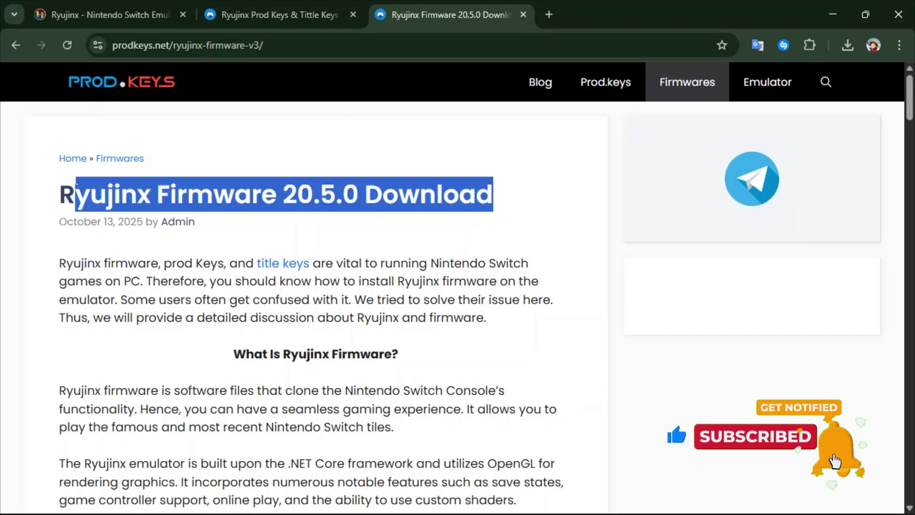
pyautogui.click(386, 303)
pyautogui.scroll(-7, 386, 308)
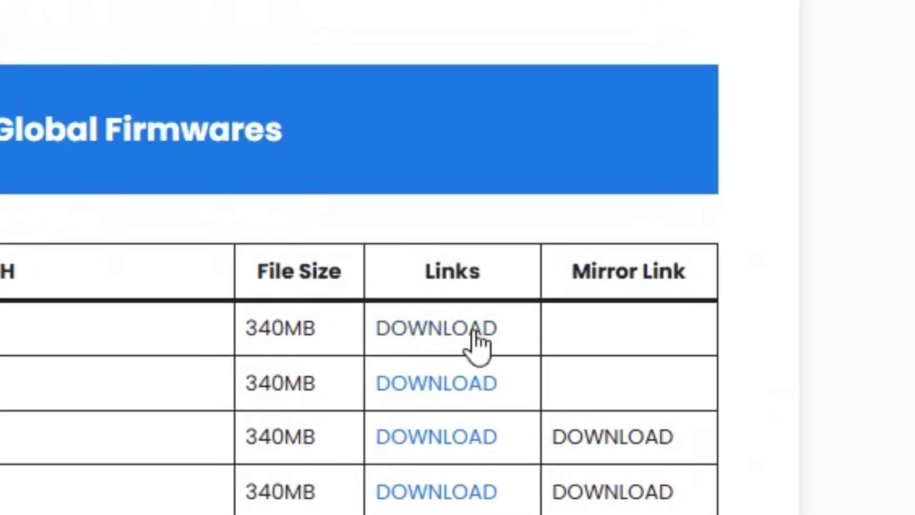
pyautogui.click(476, 334)
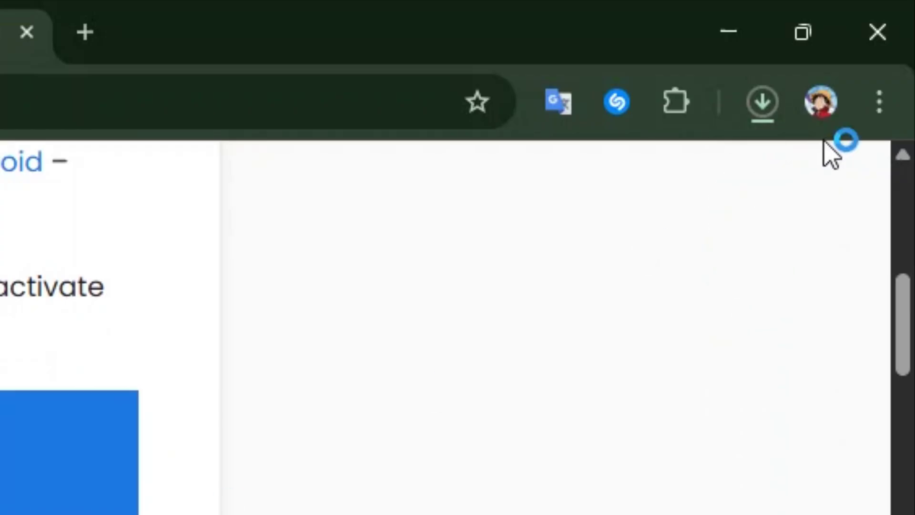
pyautogui.click(786, 109)
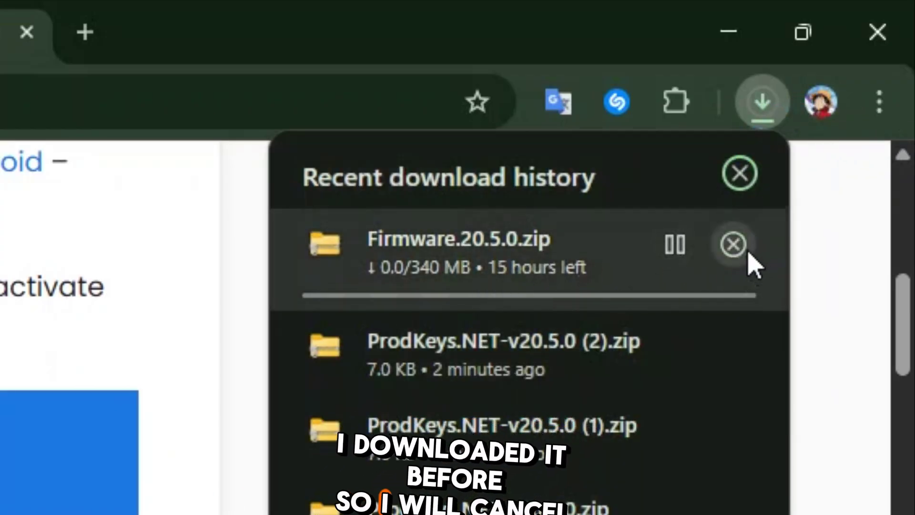
pyautogui.click(734, 245)
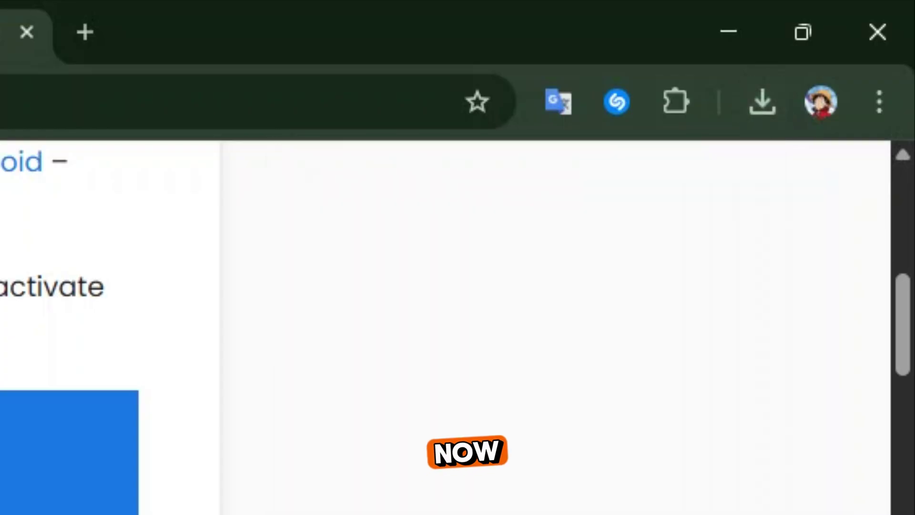
# Step: In File Explorer's New folder, extract the Firmware.20.5.0 archive with WinRAR's Extract files option, keeping the default settings
pyautogui.hotkey('alt', 'Tab')
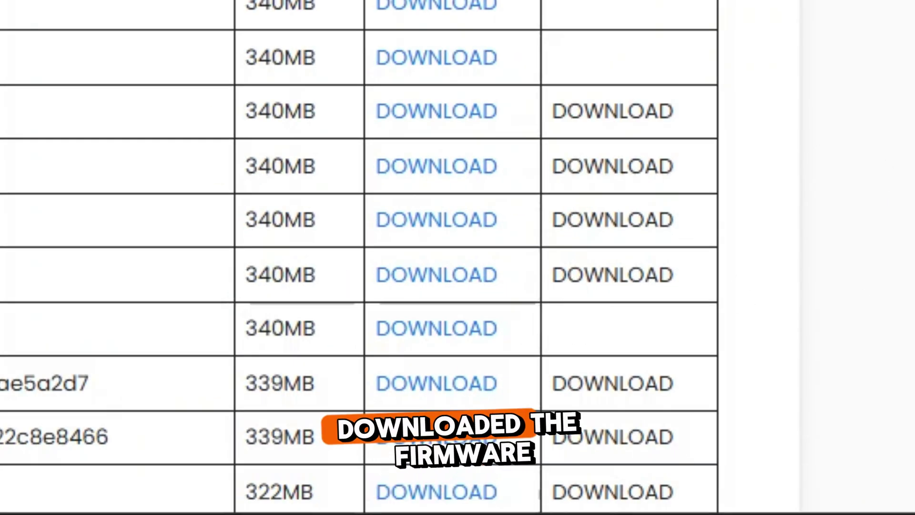
pyautogui.moveTo(429, 485)
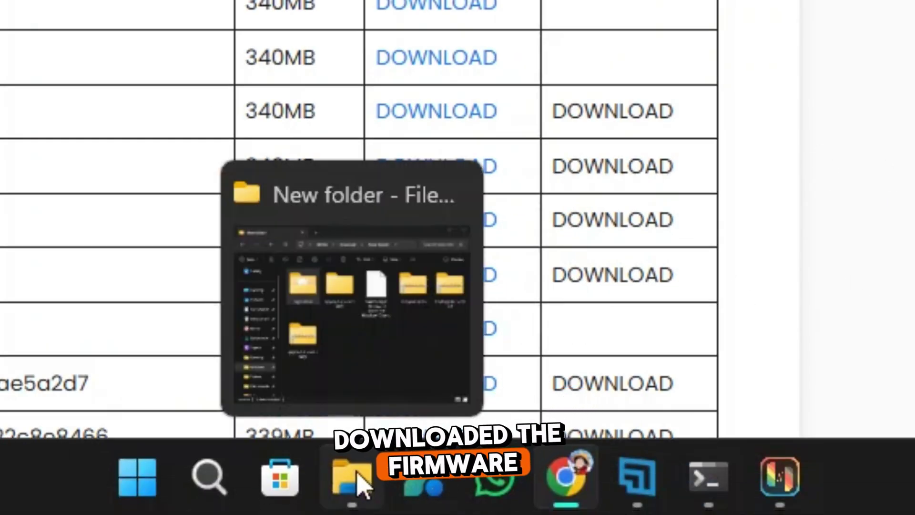
pyautogui.click(355, 474)
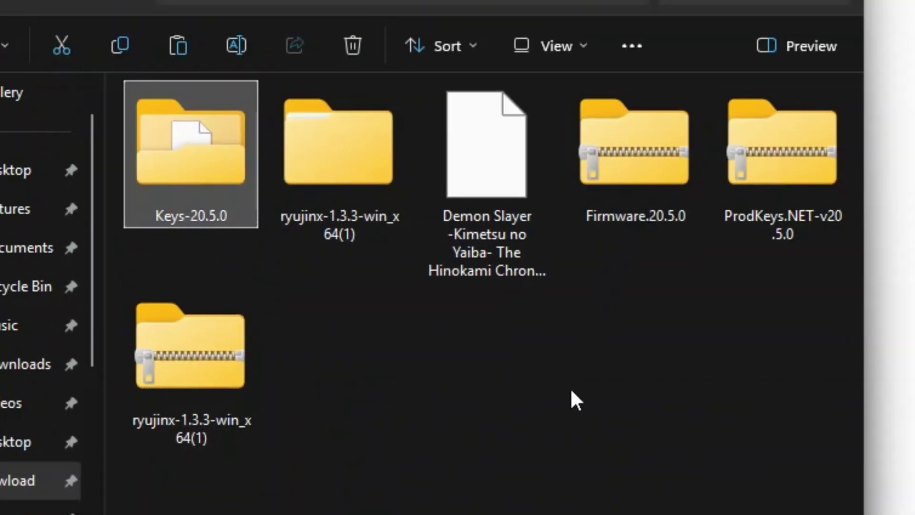
pyautogui.moveTo(571, 390); pyautogui.dragTo(643, 255)
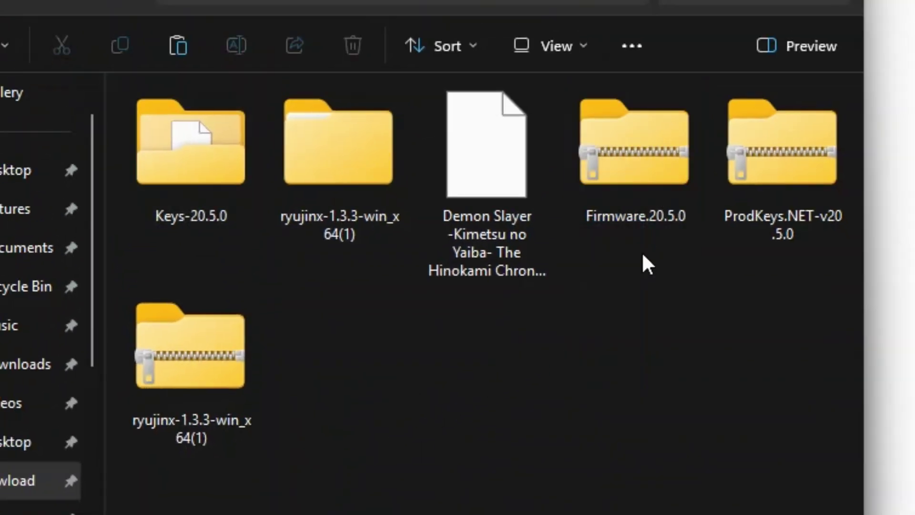
pyautogui.rightClick(634, 202)
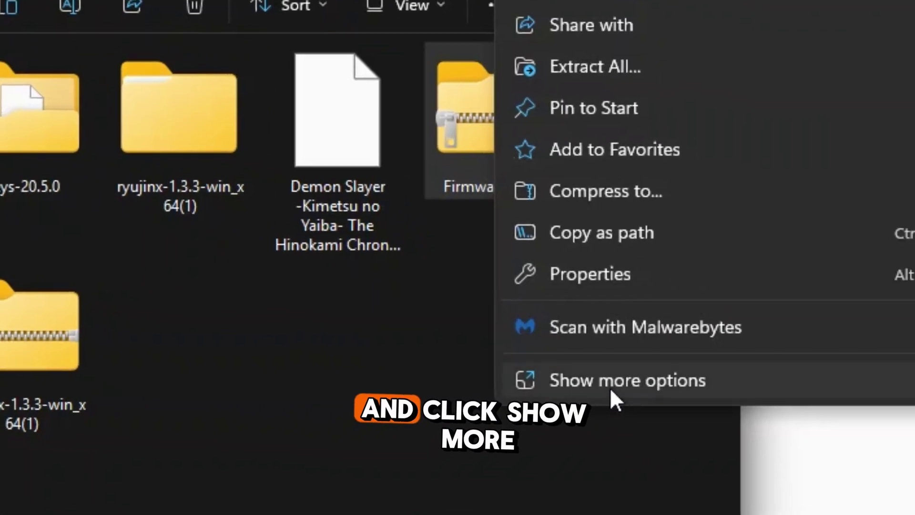
pyautogui.click(744, 405)
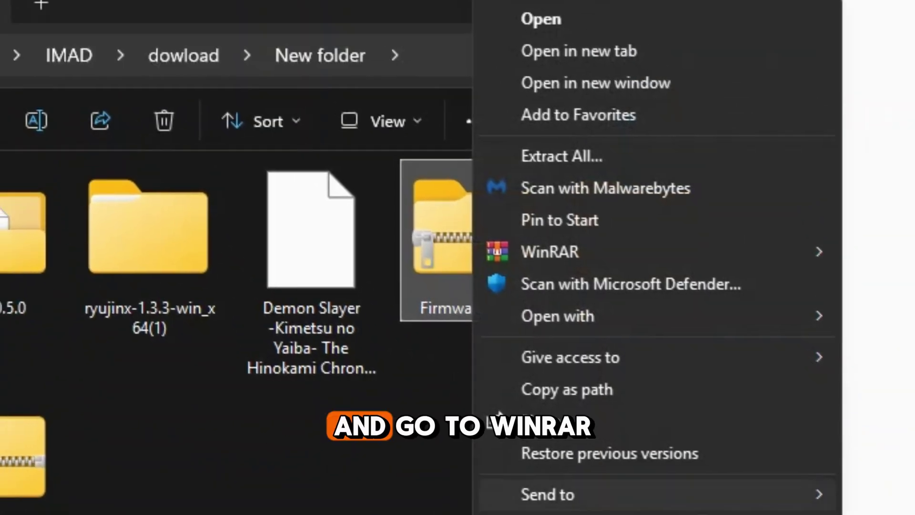
pyautogui.moveTo(510, 122)
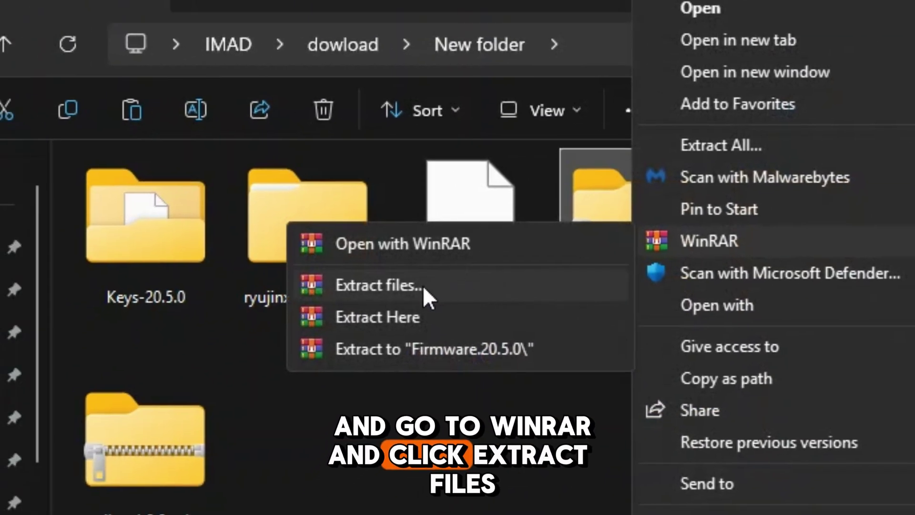
pyautogui.click(393, 290)
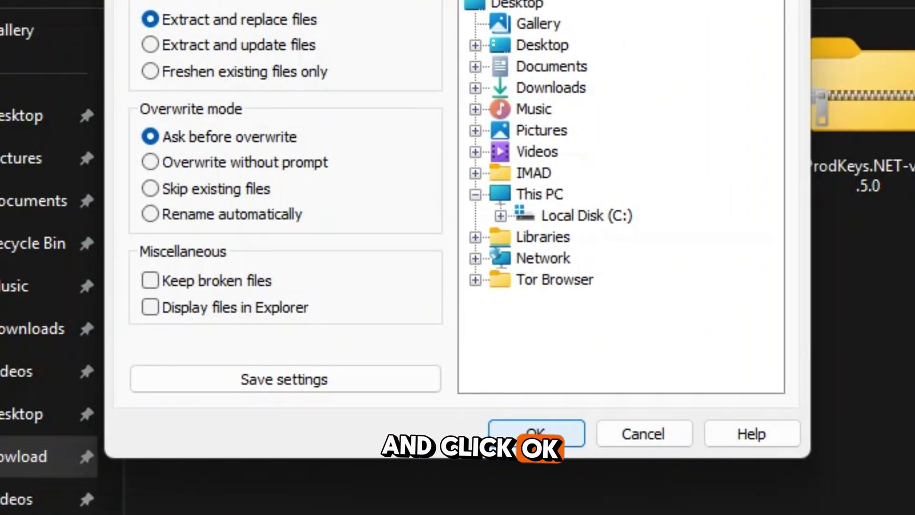
pyautogui.click(536, 433)
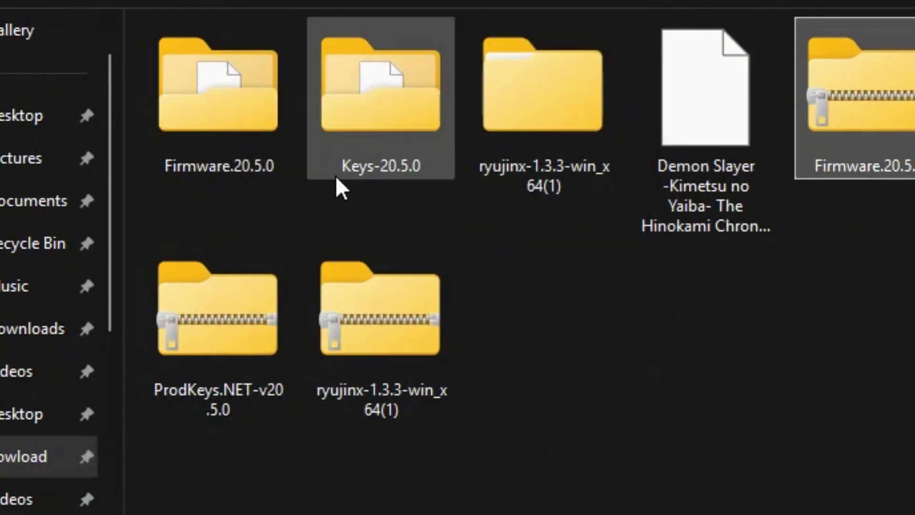
# Step: Check the contents of the extracted Firmware.20.5.0 folder and return to New folder
pyautogui.click(224, 127)
pyautogui.doubleClick(224, 128)
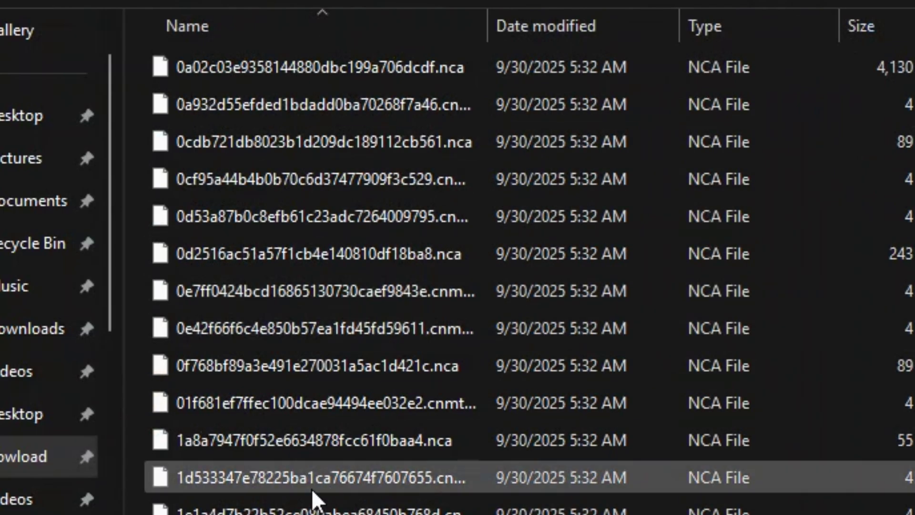
pyautogui.hotkey('alt', 'Left')
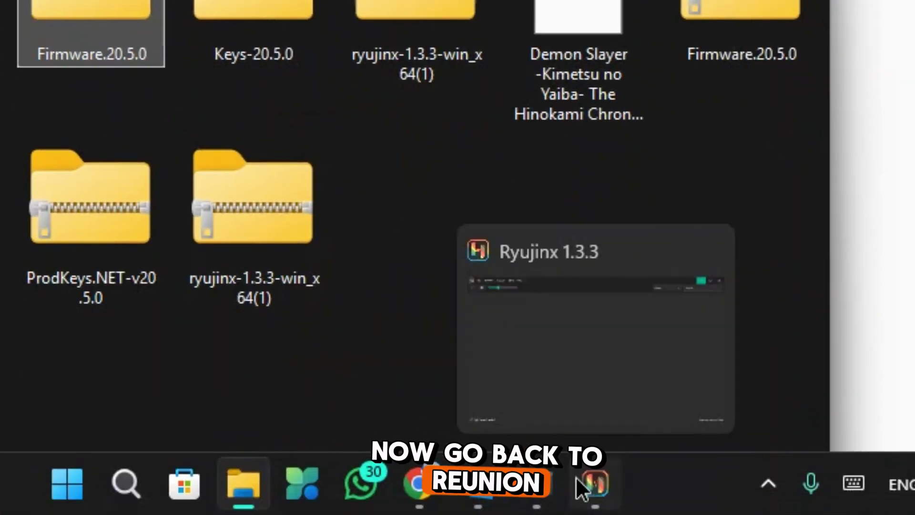
# Step: In Ryujinx, install the firmware from the extracted Firmware.20.5.0 folder inside dowload\New folder and confirm the installation
pyautogui.click(576, 477)
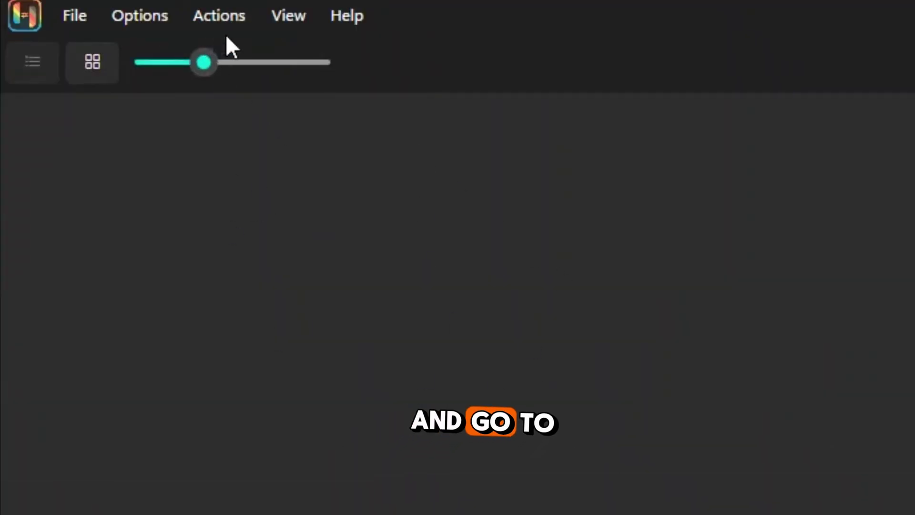
pyautogui.click(216, 12)
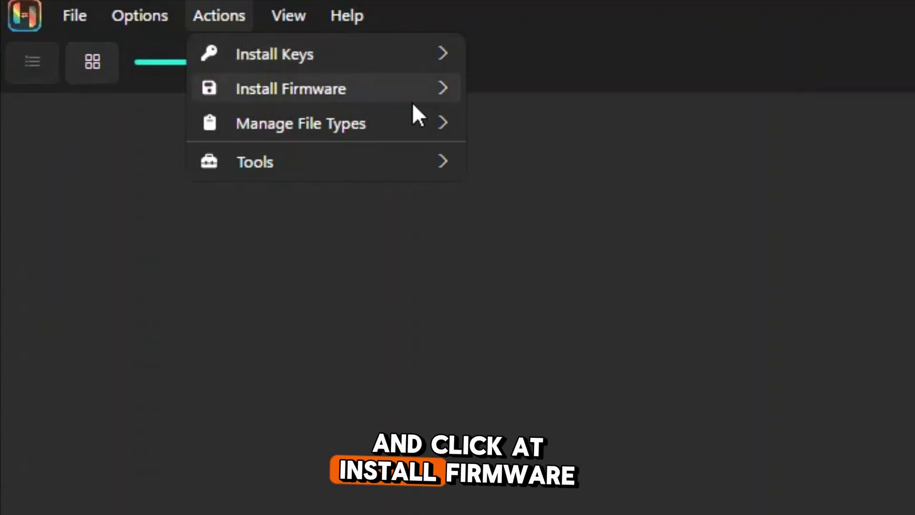
pyautogui.click(384, 88)
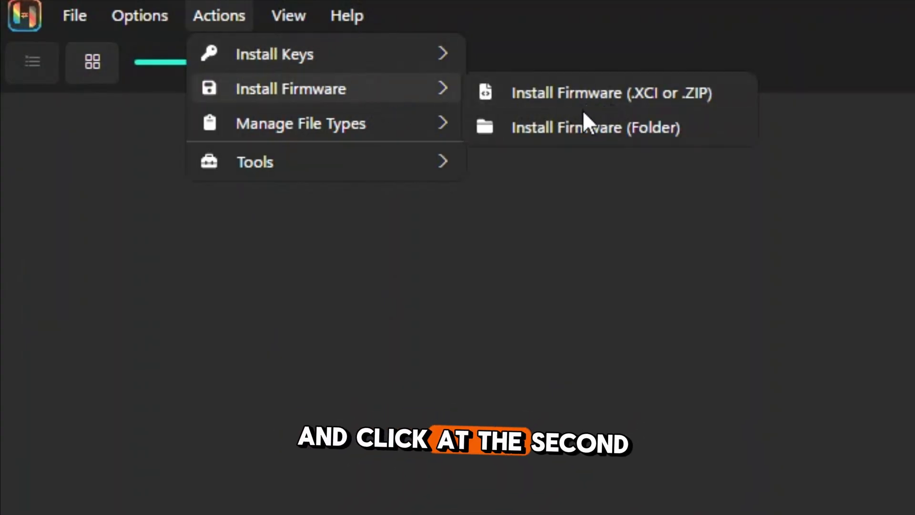
pyautogui.click(627, 127)
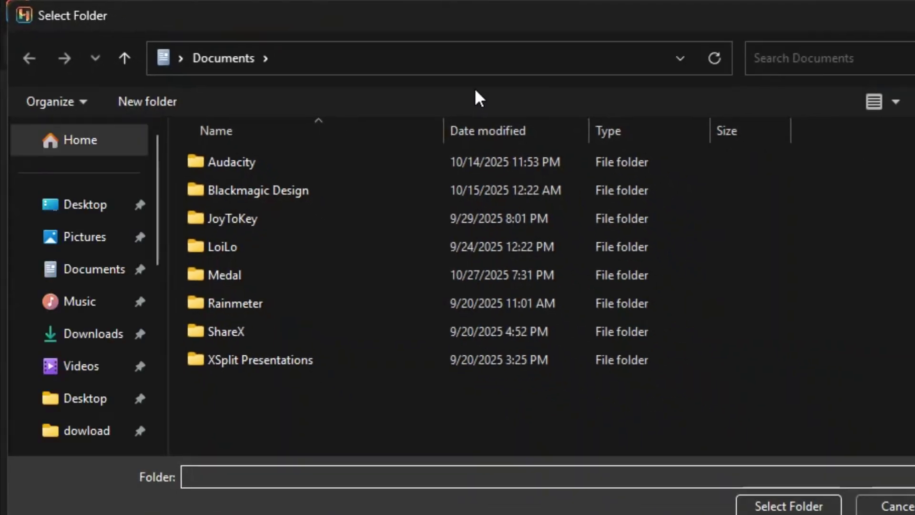
pyautogui.click(115, 432)
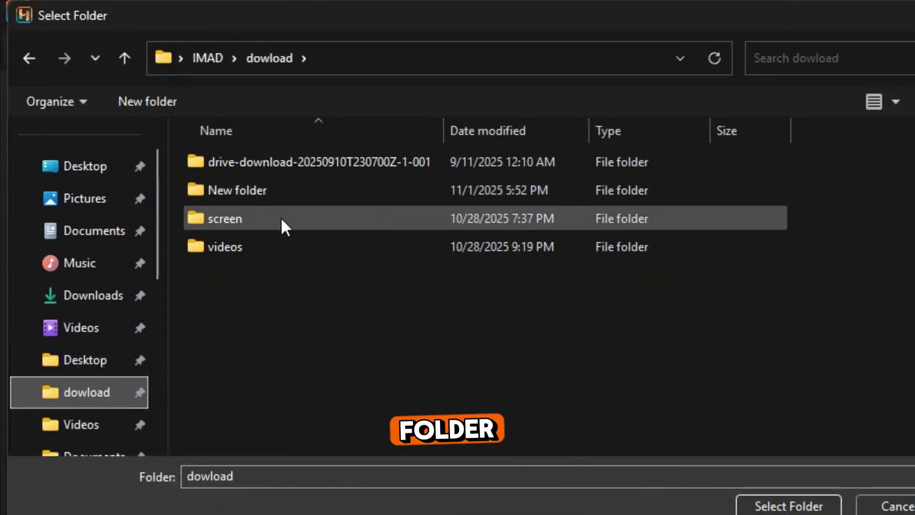
pyautogui.doubleClick(300, 196)
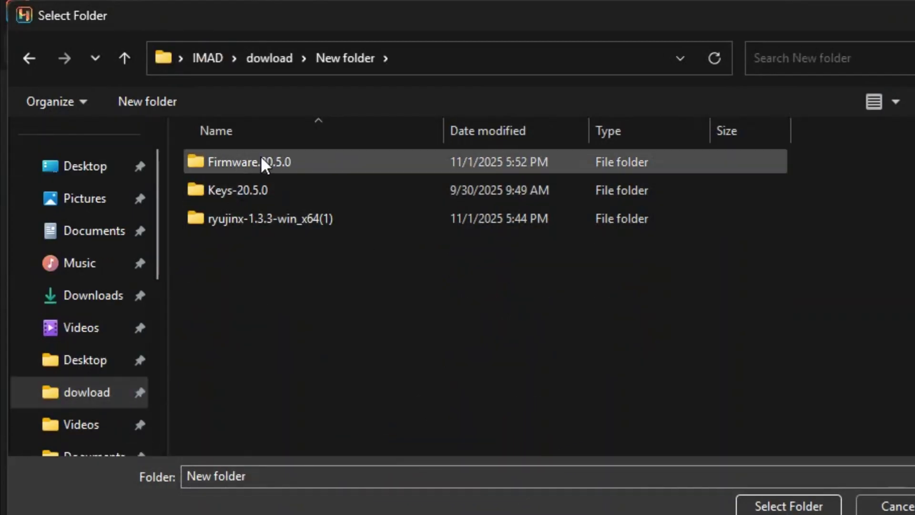
pyautogui.click(354, 164)
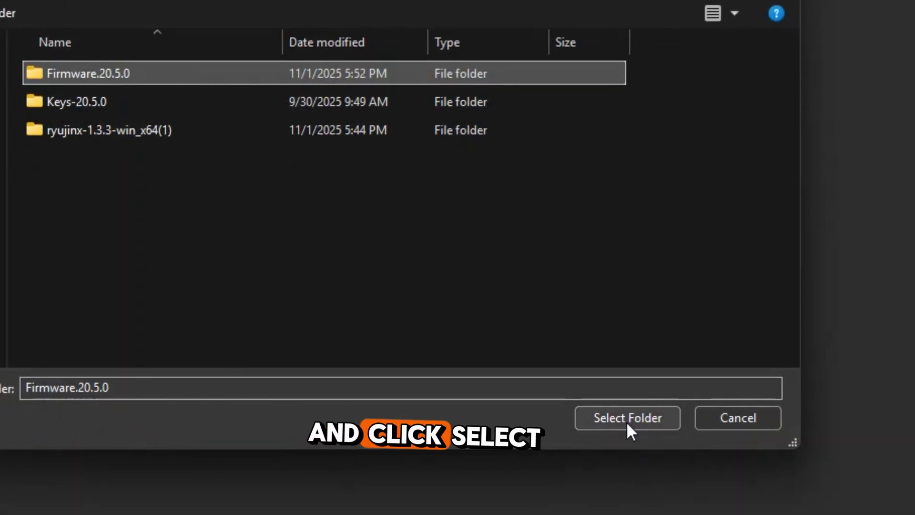
pyautogui.click(770, 503)
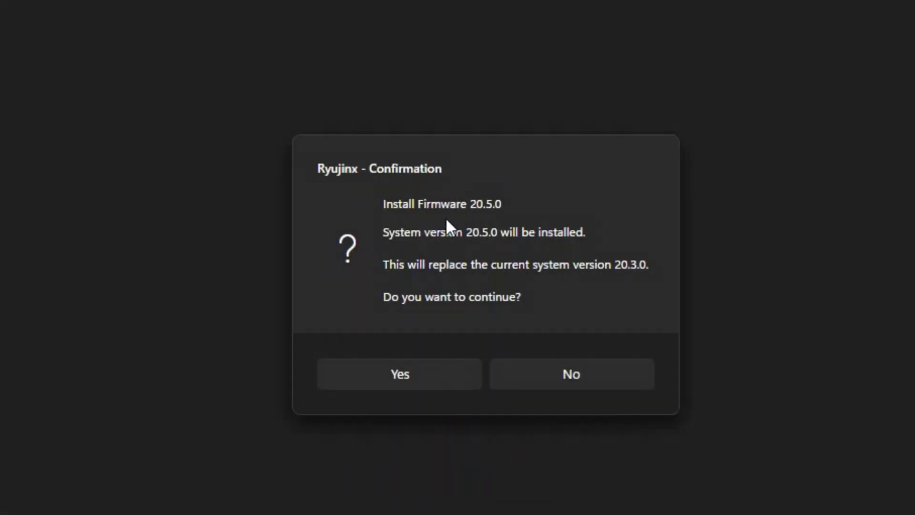
pyautogui.click(390, 366)
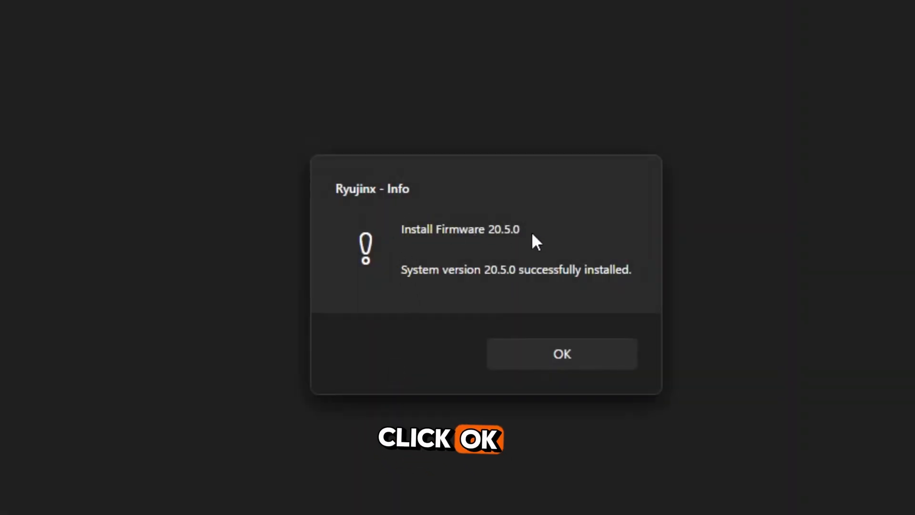
pyautogui.click(590, 353)
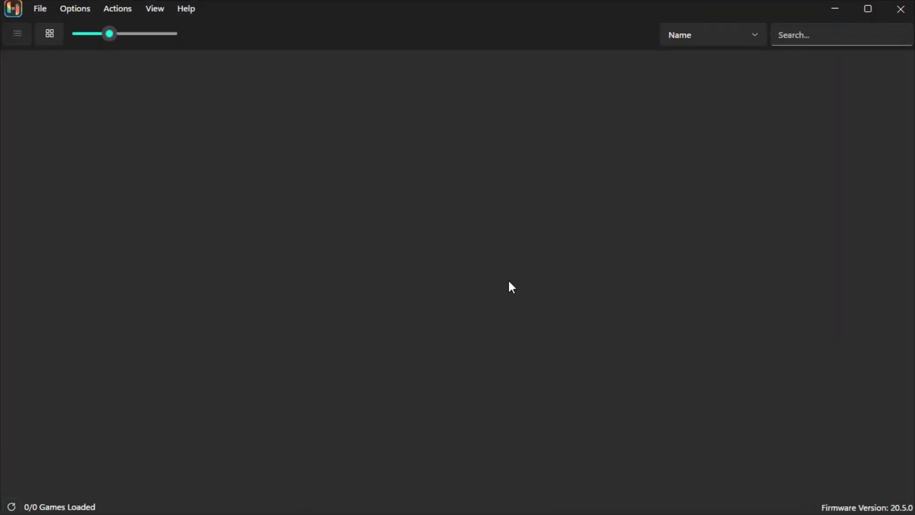
# Step: Minimize Ryujinx and Chrome, and check the Demon Slayer NSP game file in File Explorer's New folder
pyautogui.click(825, 12)
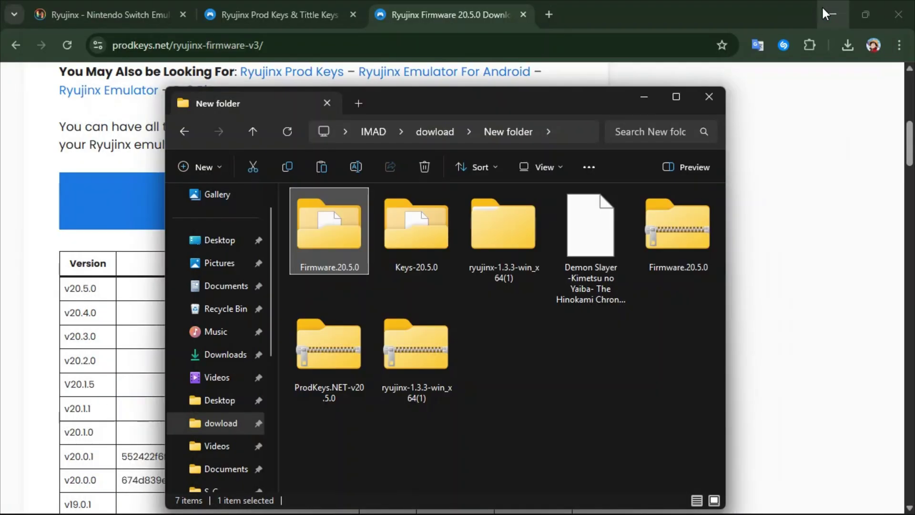
pyautogui.hotkey('alt', 'F4')
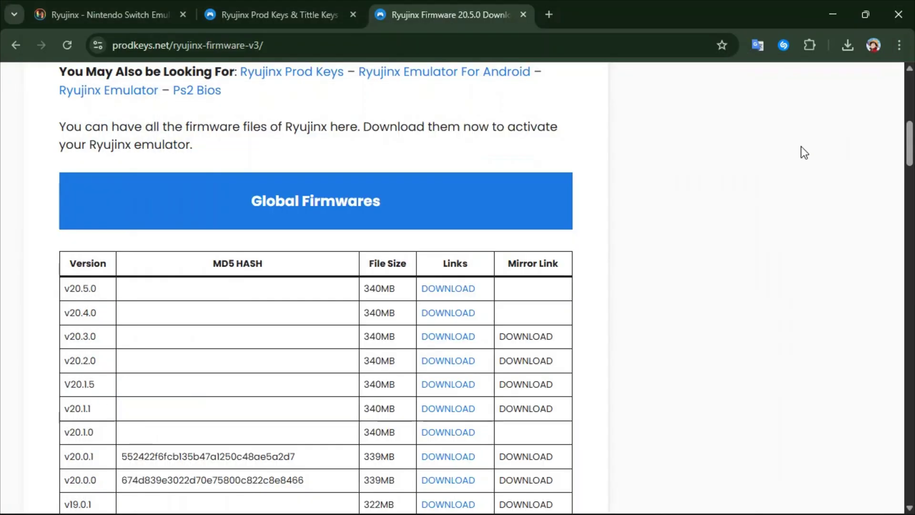
pyautogui.click(841, 14)
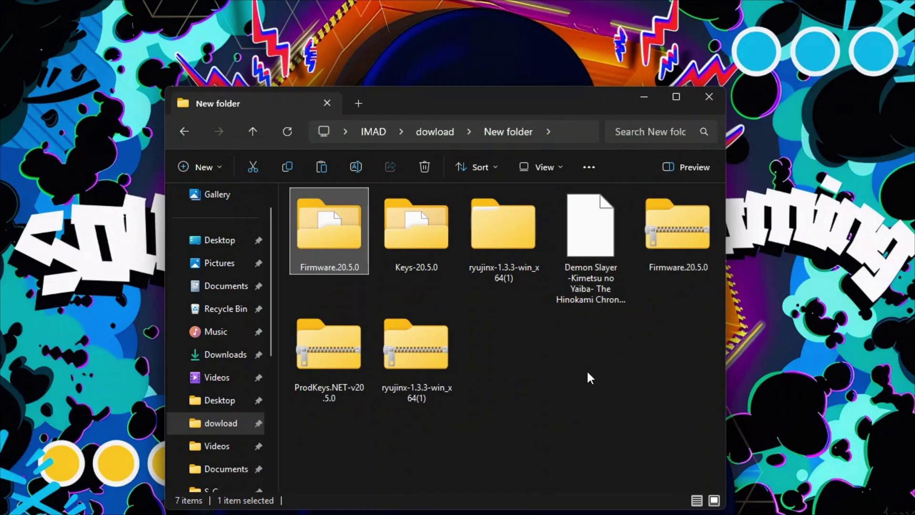
pyautogui.moveTo(590, 378); pyautogui.dragTo(603, 305)
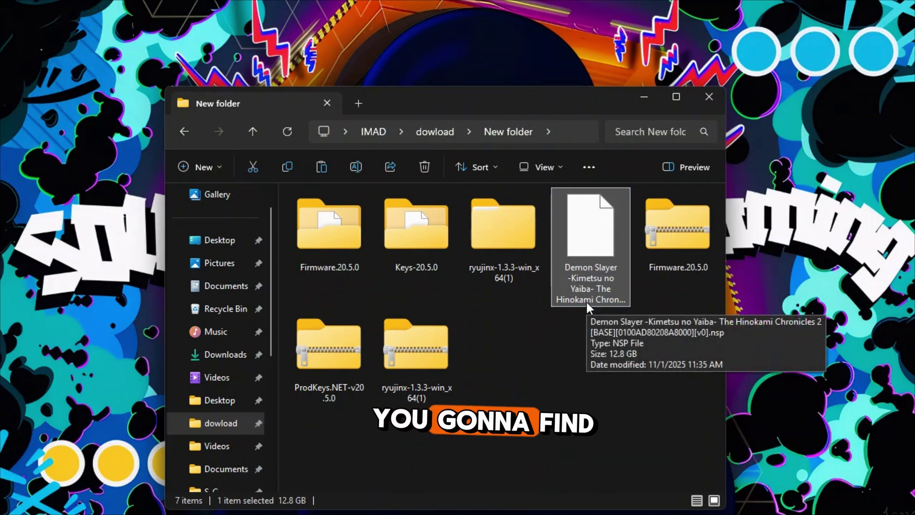
pyautogui.doubleClick(566, 295)
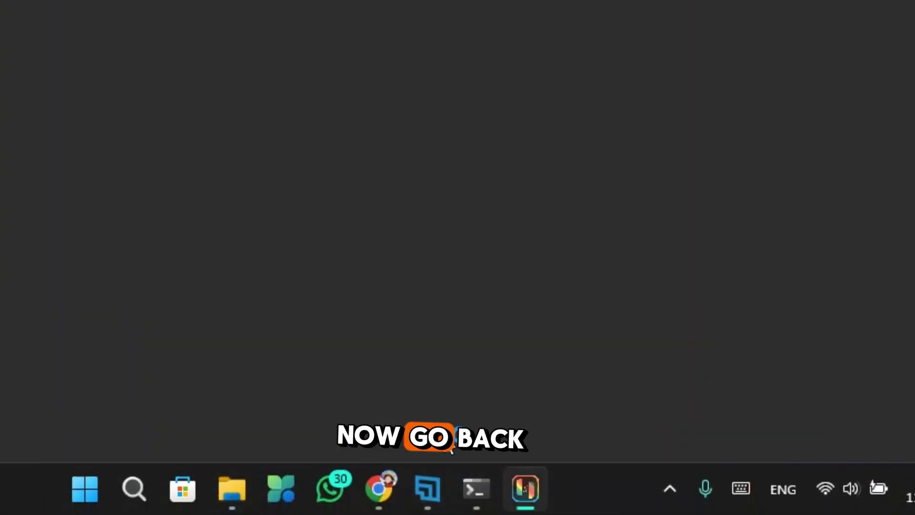
# Step: In the Ryujinx settings, add the dowload folder to the game directories, apply the change and close the settings
pyautogui.click(112, 26)
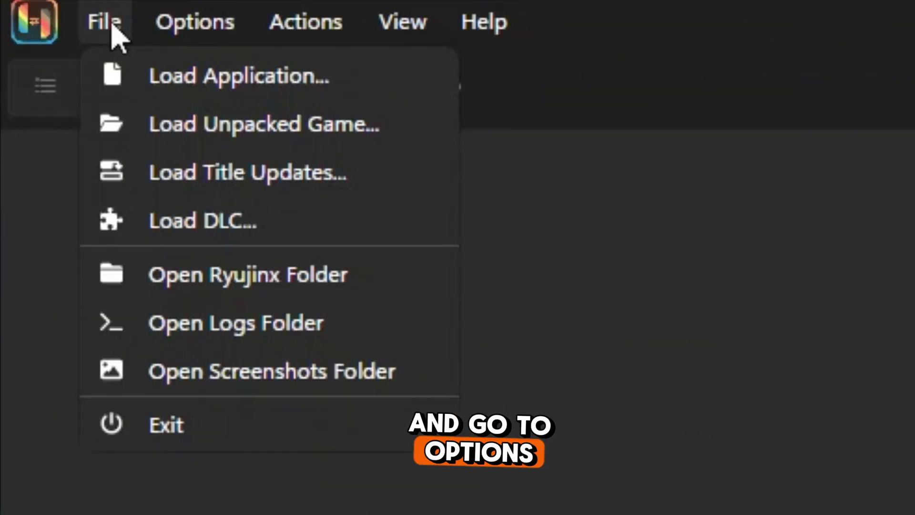
pyautogui.moveTo(158, 37)
pyautogui.moveTo(108, 21)
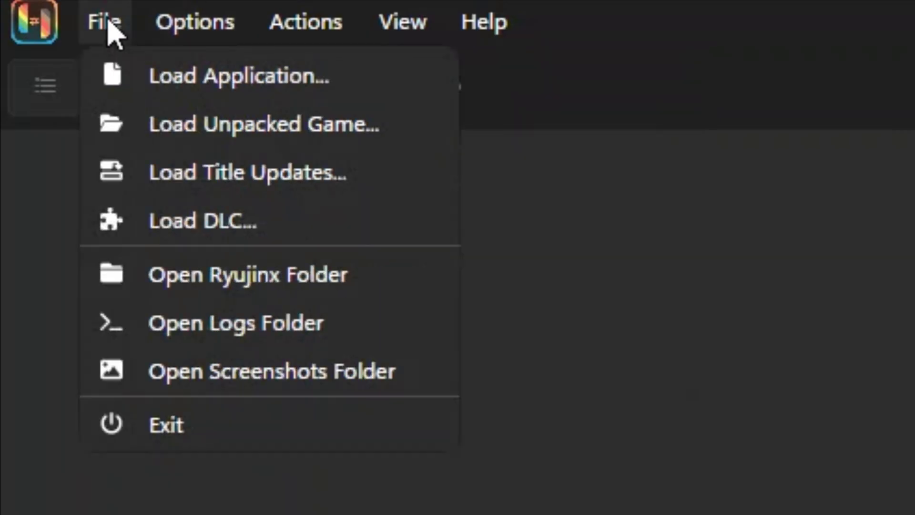
pyautogui.moveTo(165, 20)
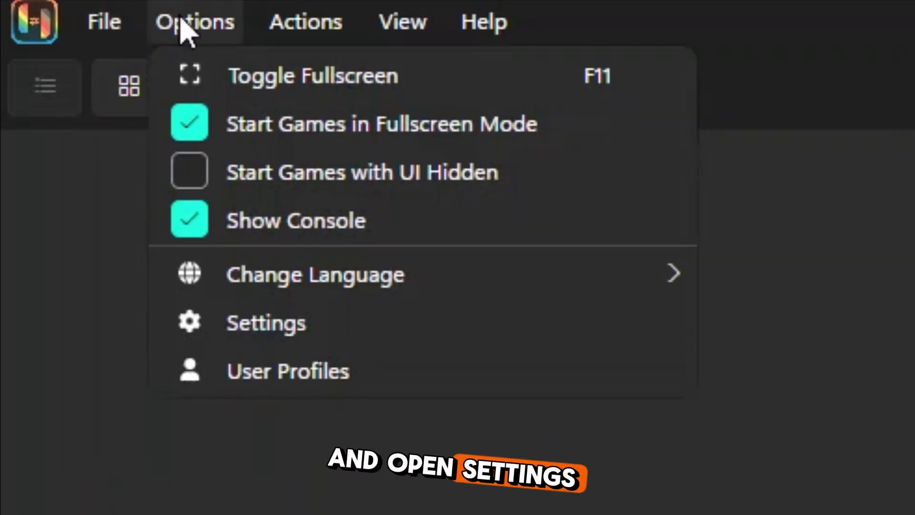
pyautogui.click(275, 338)
pyautogui.click(269, 333)
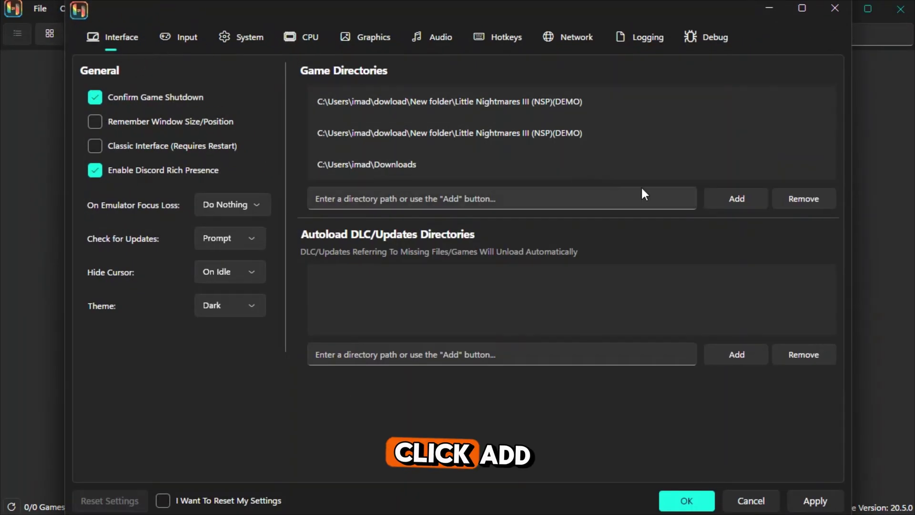
pyautogui.click(603, 219)
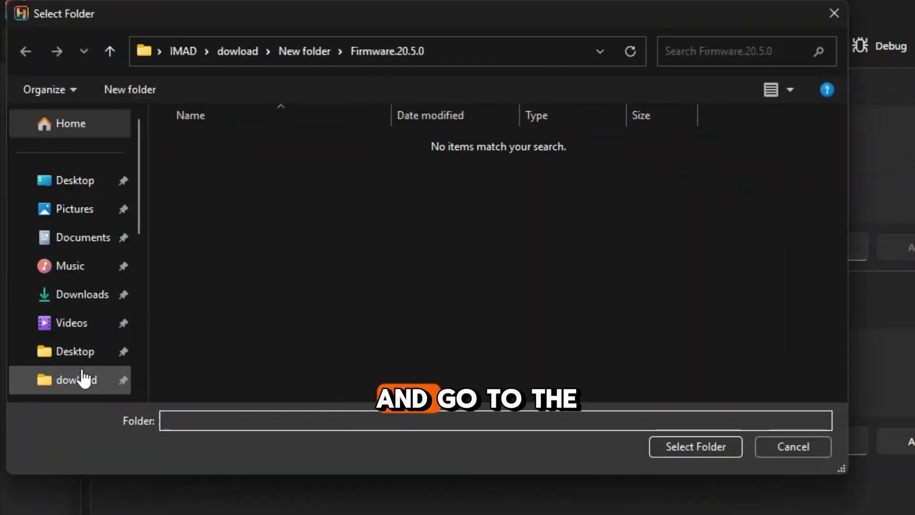
pyautogui.click(84, 382)
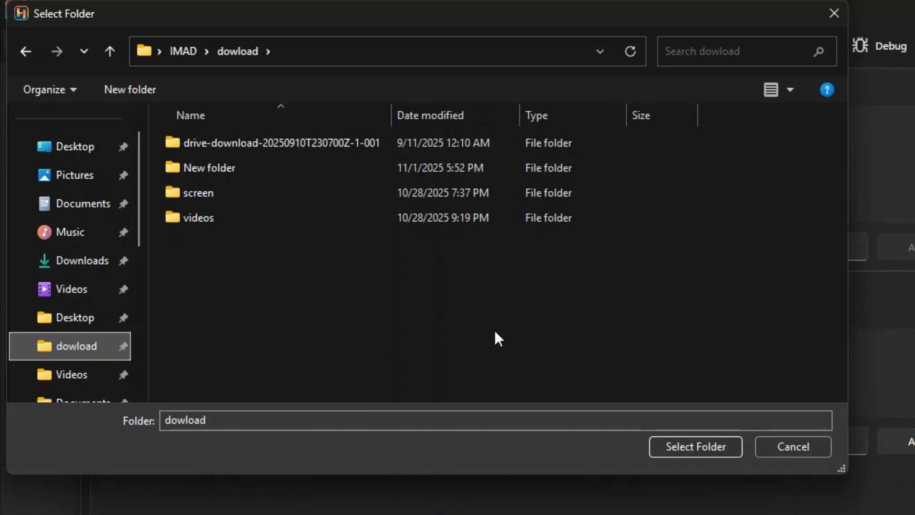
pyautogui.click(696, 448)
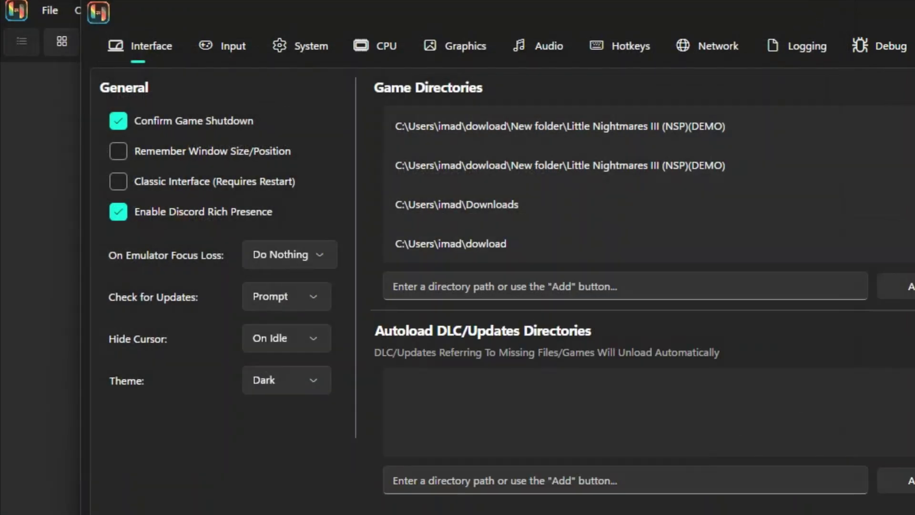
pyautogui.click(816, 496)
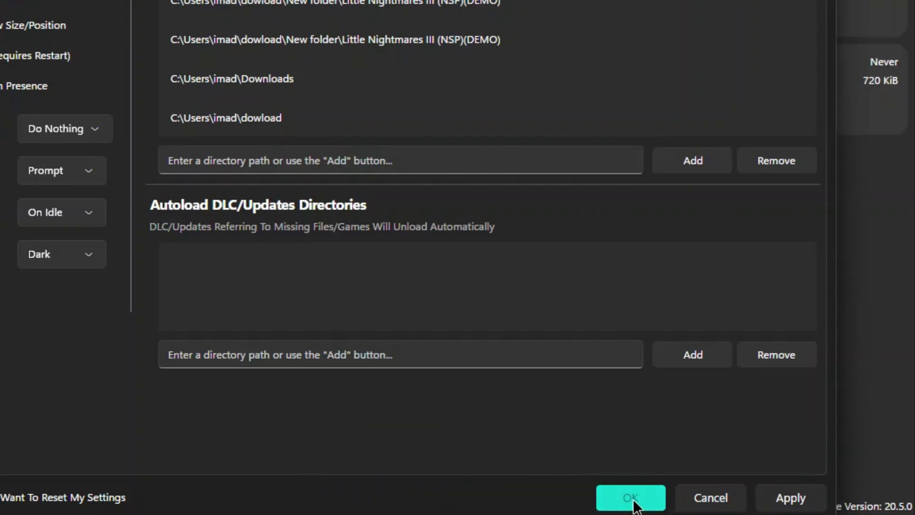
pyautogui.click(632, 498)
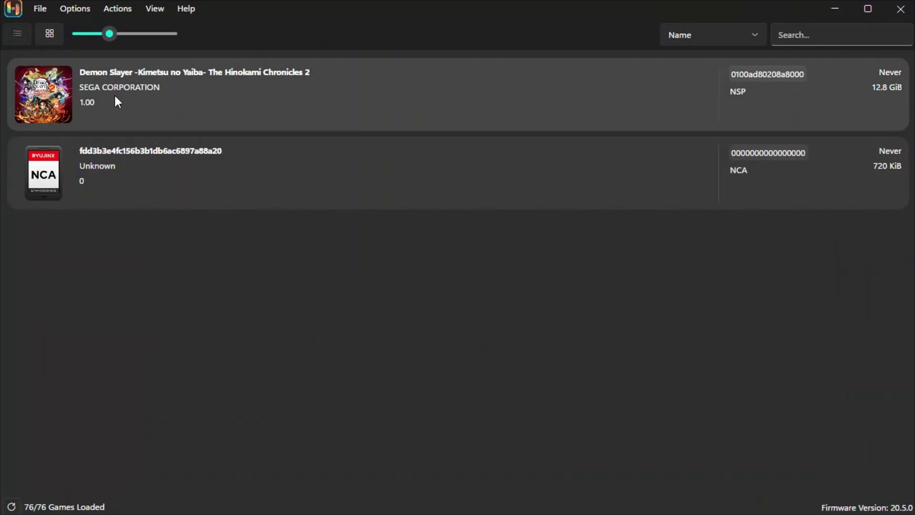
# Step: Launch Demon Slayer -Kimetsu no Yaiba- The Hinokami Chronicles 2, continue past its autosave notice and switch to fullscreen
pyautogui.doubleClick(190, 91)
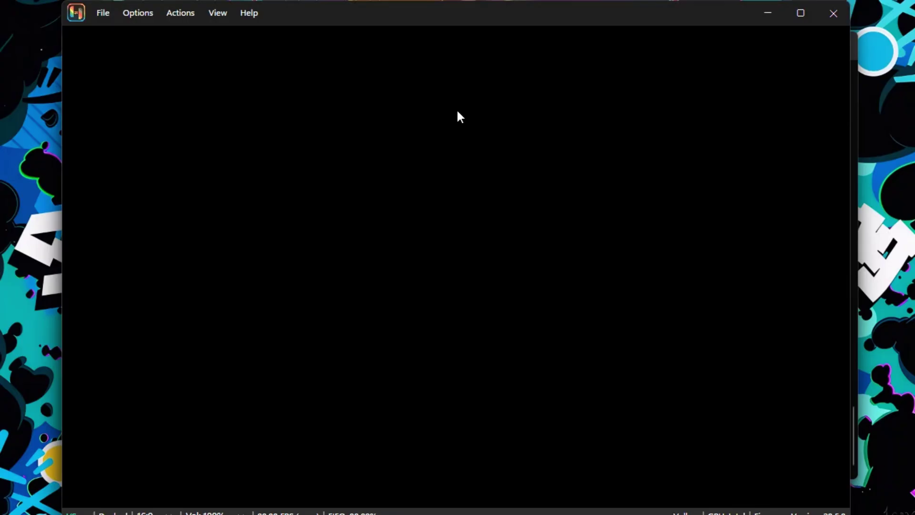
pyautogui.moveTo(702, 4); pyautogui.dragTo(653, 46)
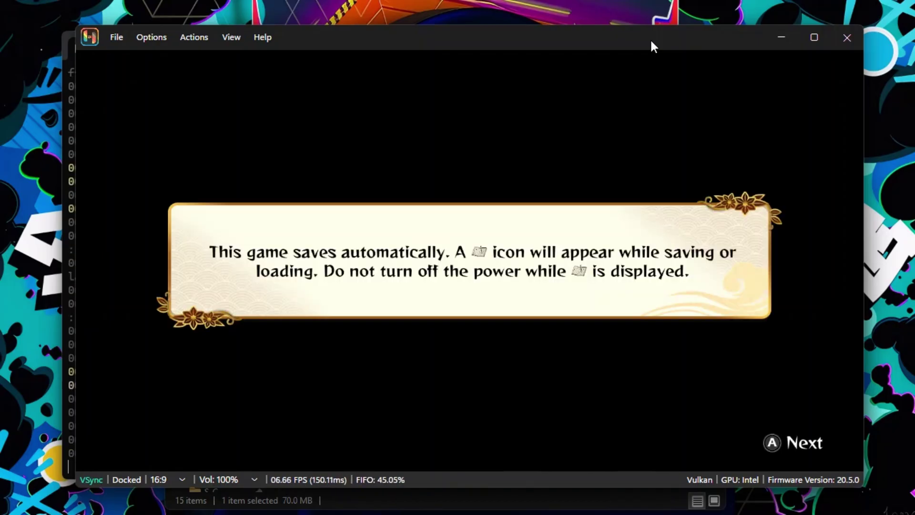
pyautogui.press('z')
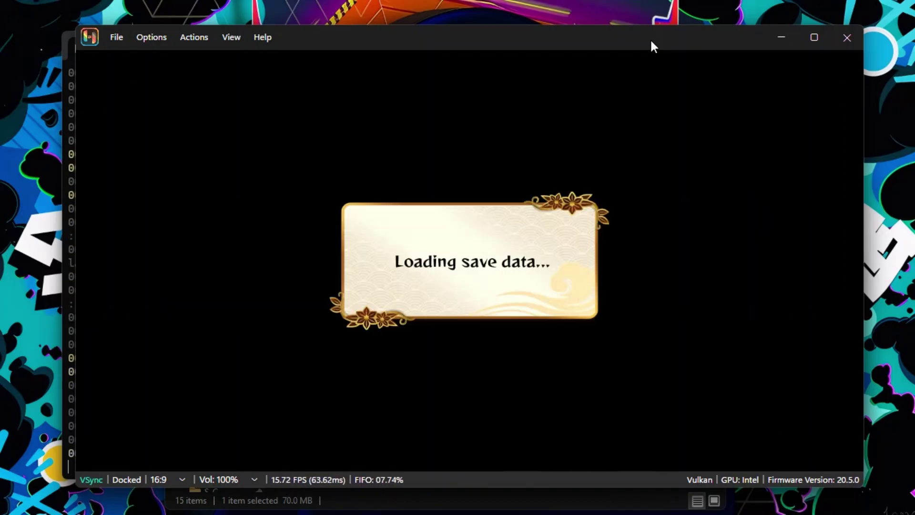
pyautogui.press('F11')
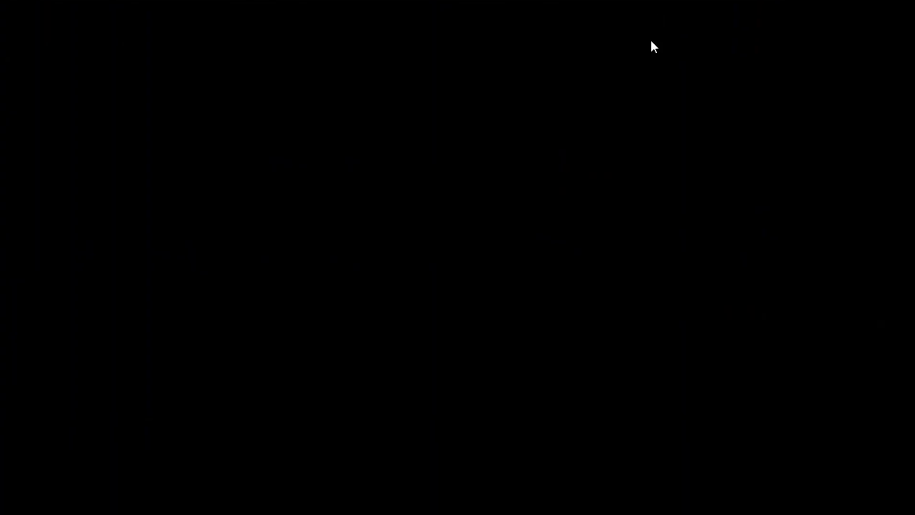